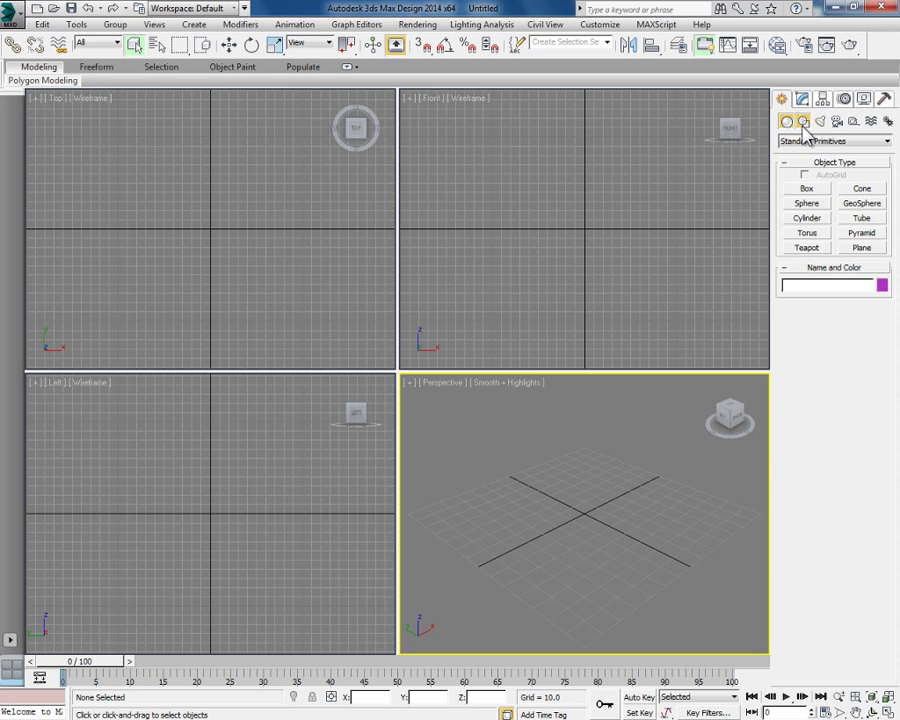
- Start a spline Line in the Top viewport with freely angled segments curving clockwise from the upper left, and remove the last vertex placed
left_click(804, 122)
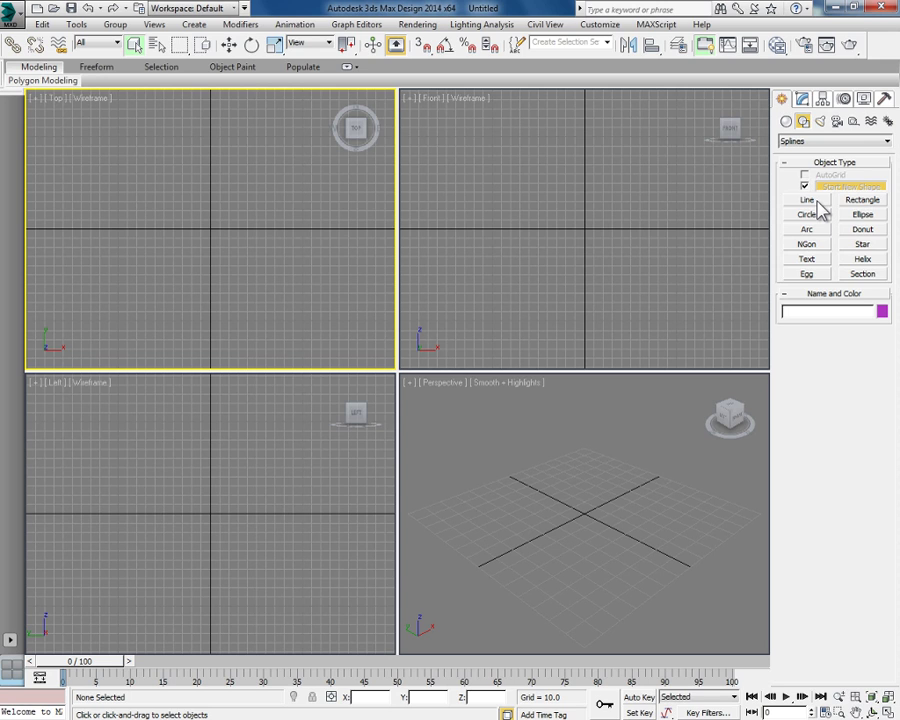
left_click(818, 201)
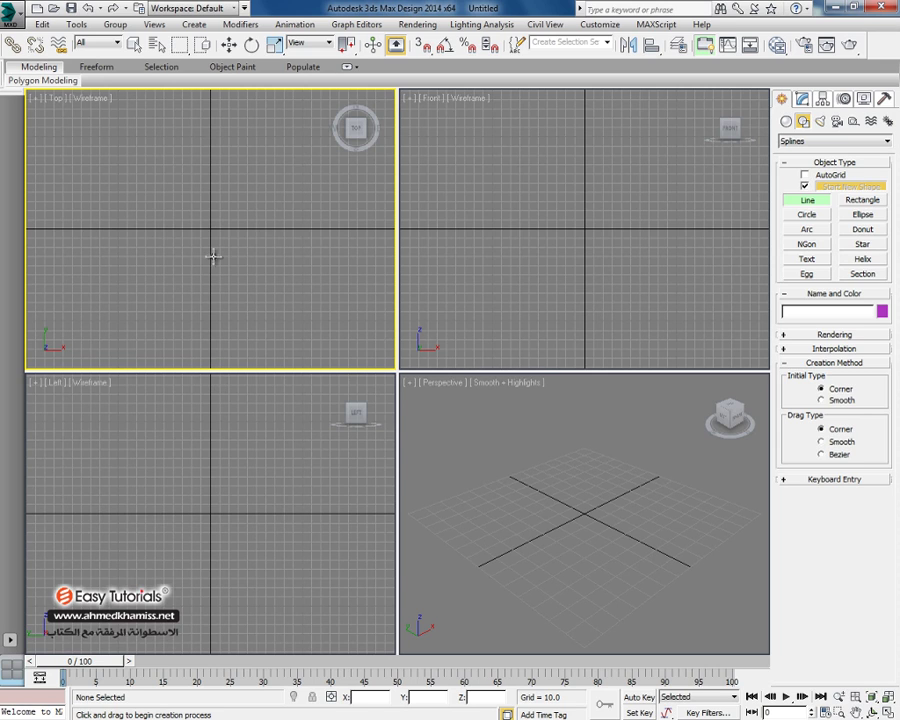
left_click(102, 137)
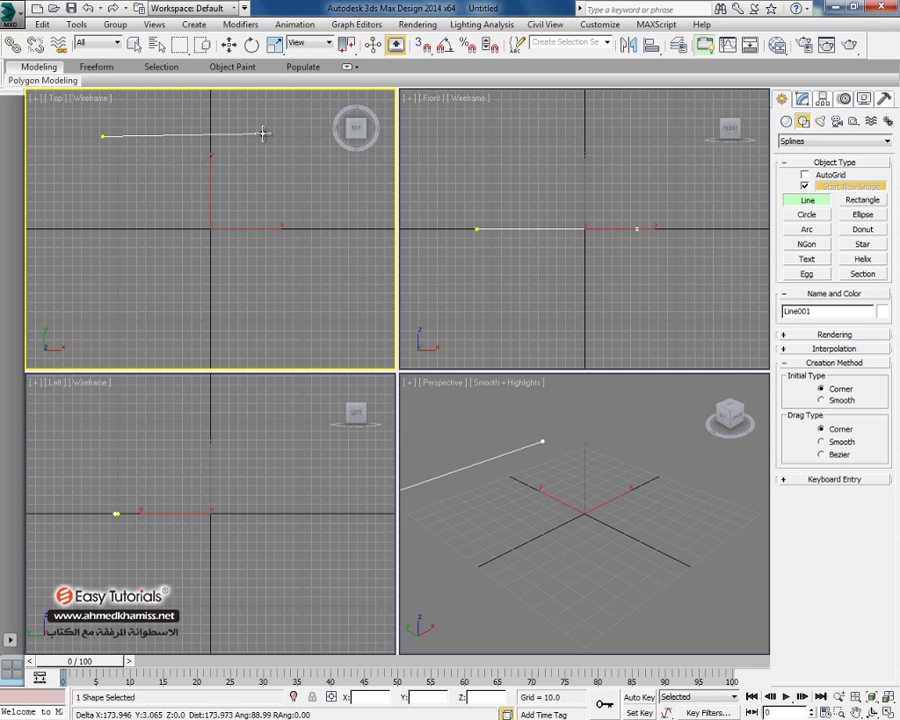
left_click(262, 133)
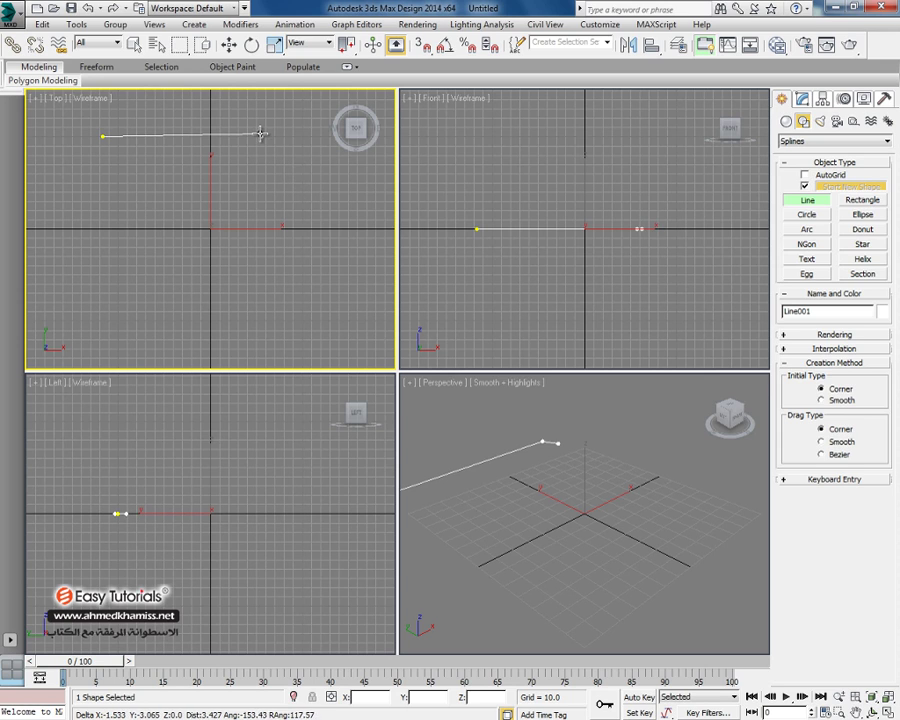
left_click(303, 188)
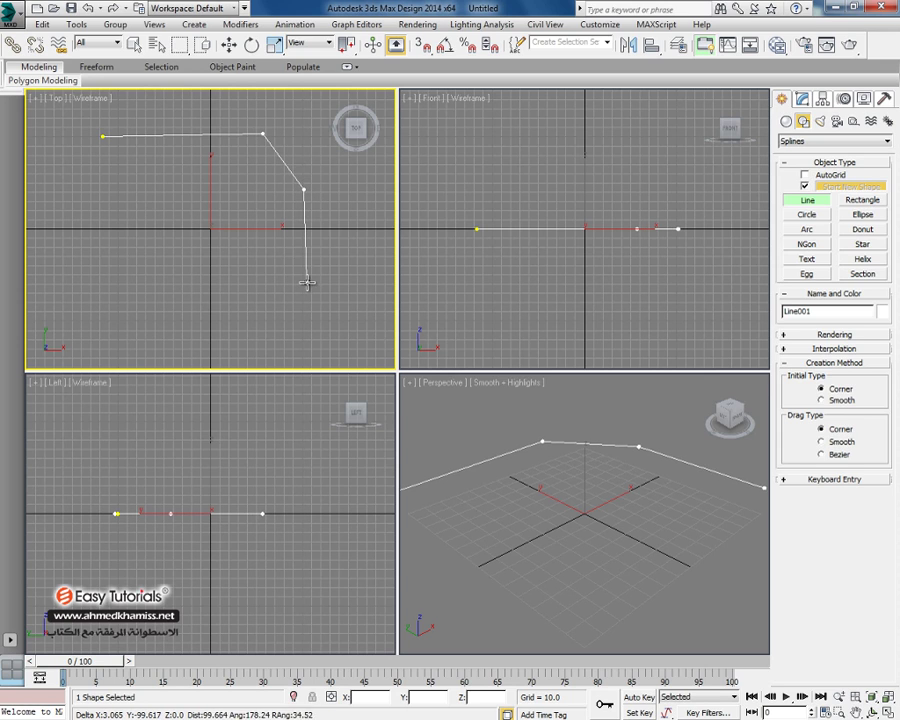
left_click(307, 283)
left_click(352, 302)
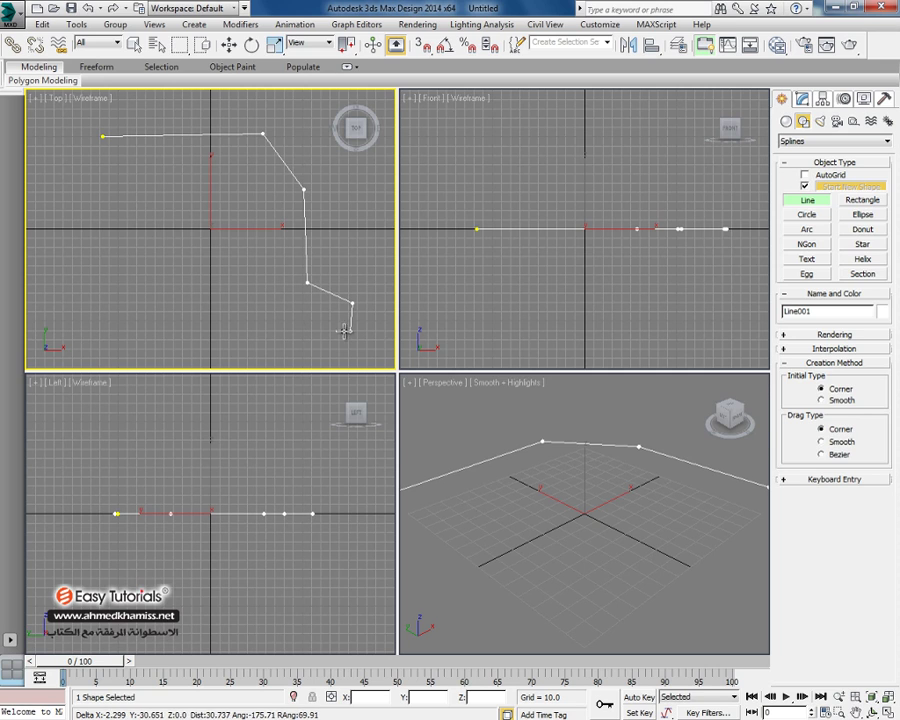
left_click(350, 331)
left_click(275, 307)
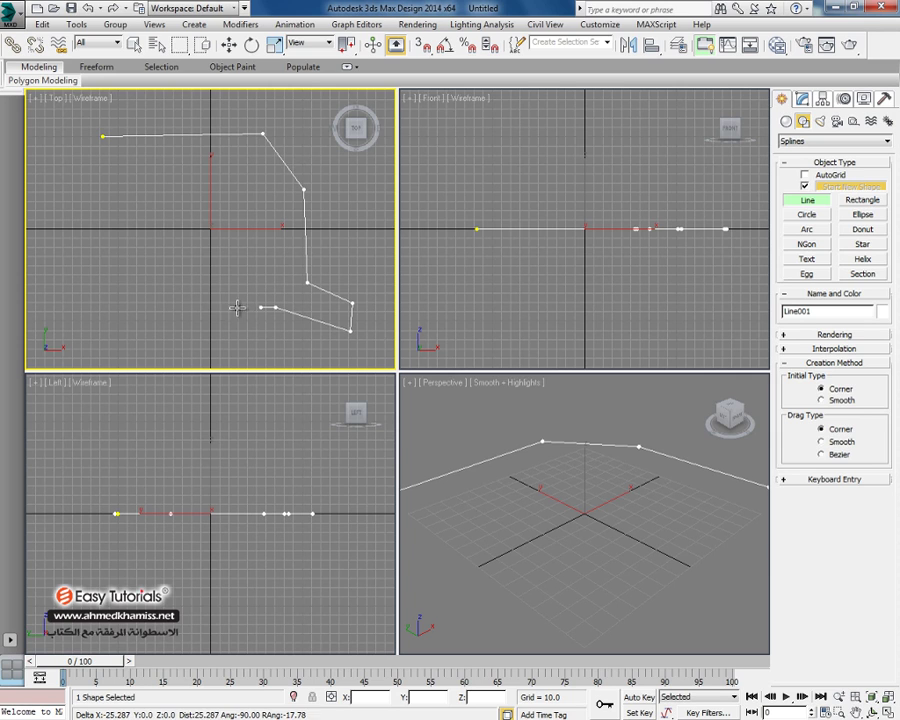
left_click(176, 307)
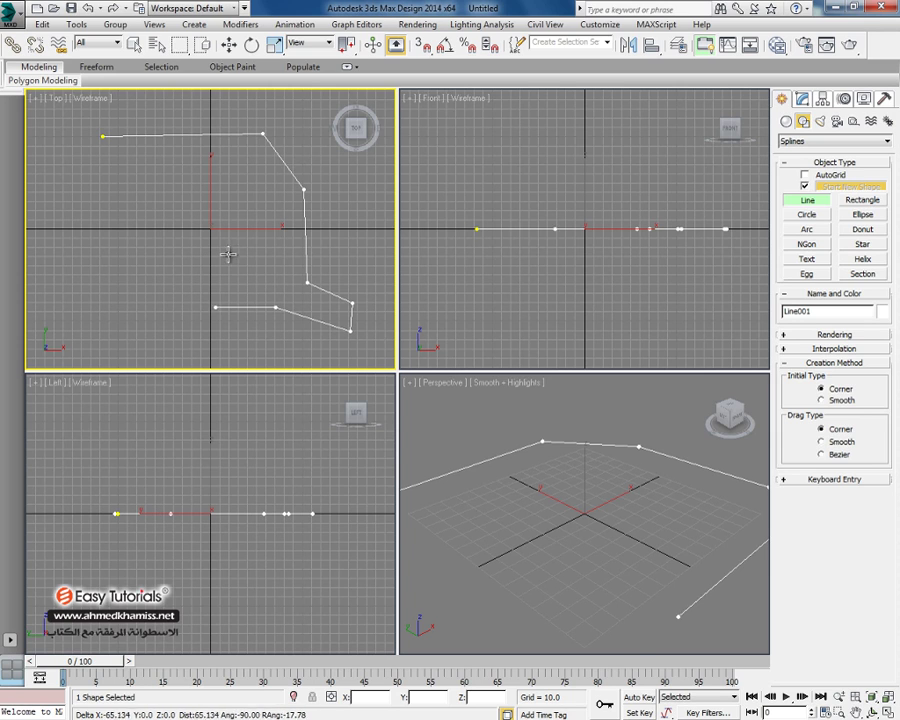
key("BackSpace")
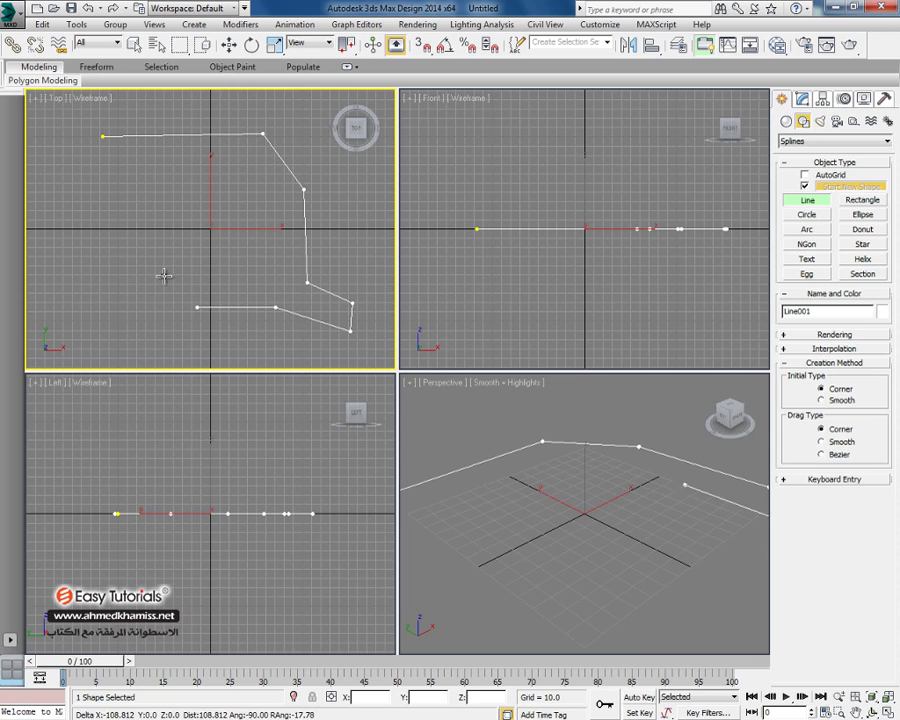
- Continue the line with eight strictly horizontal and vertical segments that spiral inward in the Top viewport
left_click(80, 293, "shift")
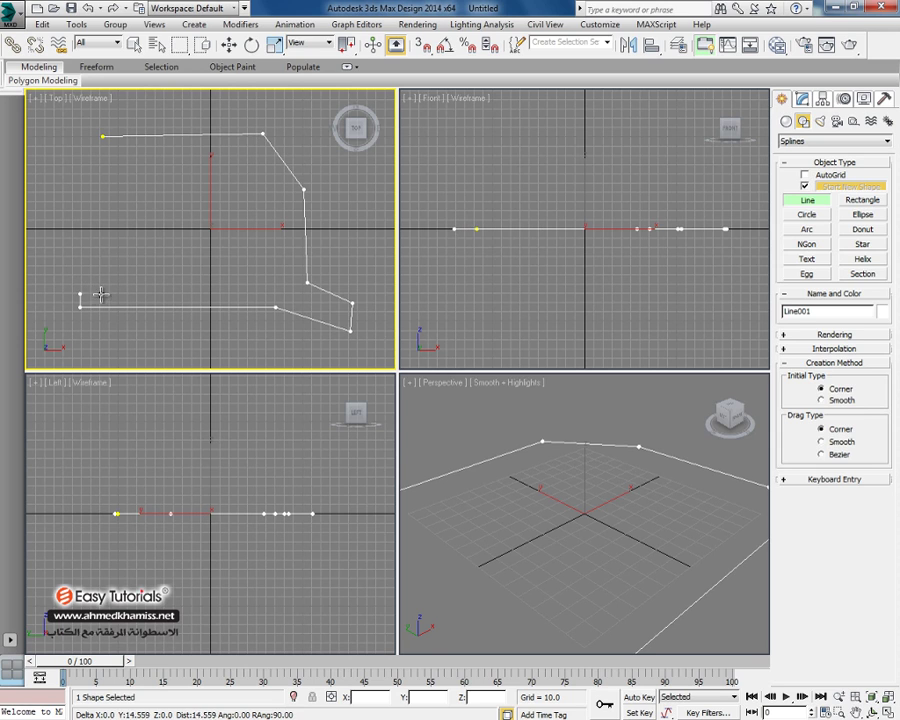
left_click(90, 178, "shift")
left_click(241, 178, "shift")
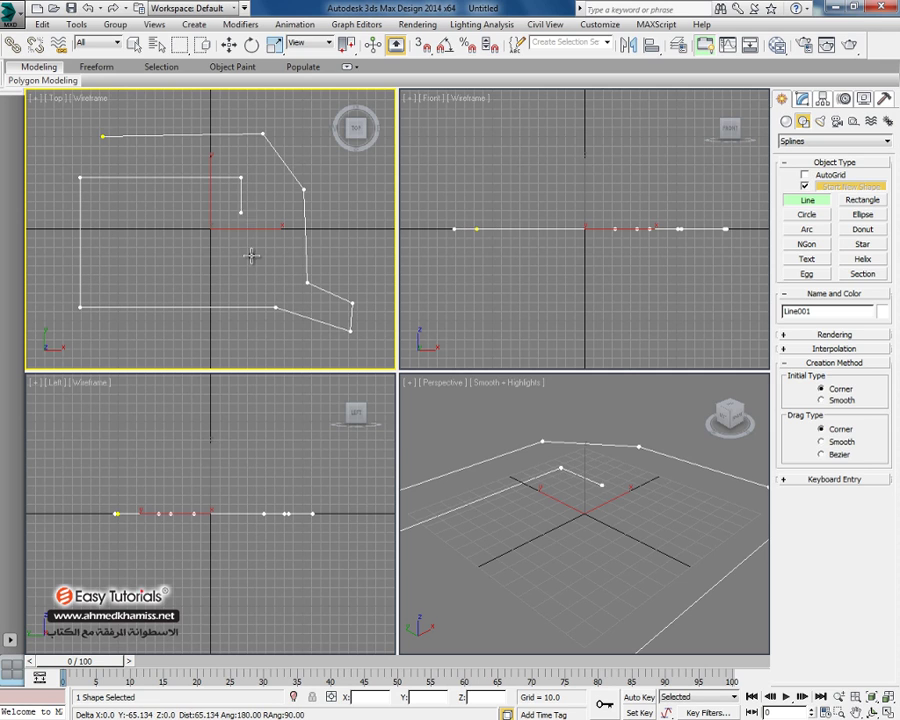
left_click(250, 255, "shift")
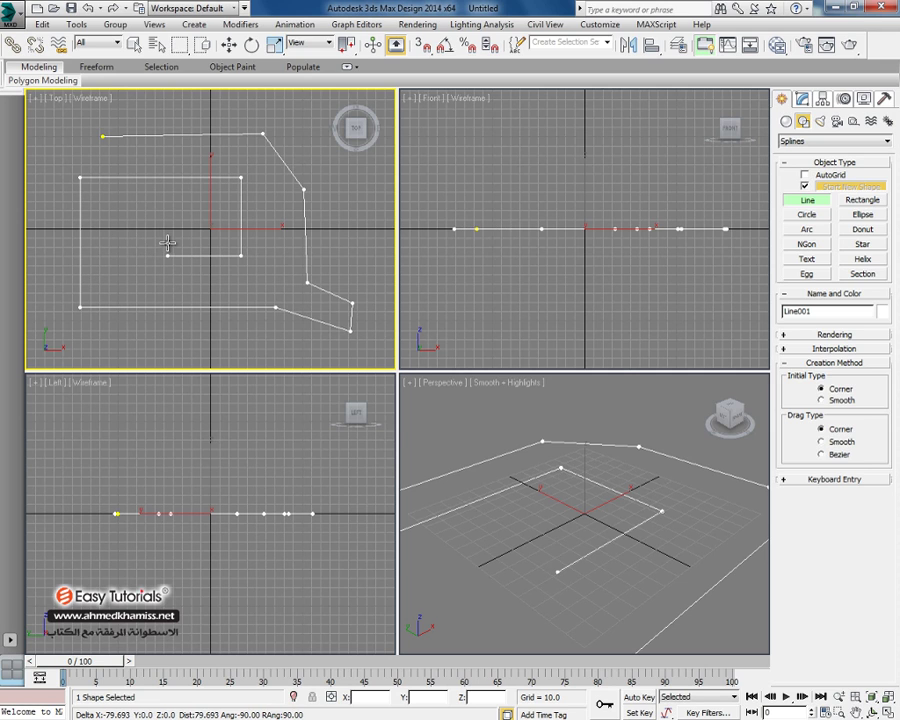
left_click(167, 241, "shift")
left_click(161, 221, "shift")
left_click(127, 225, "shift")
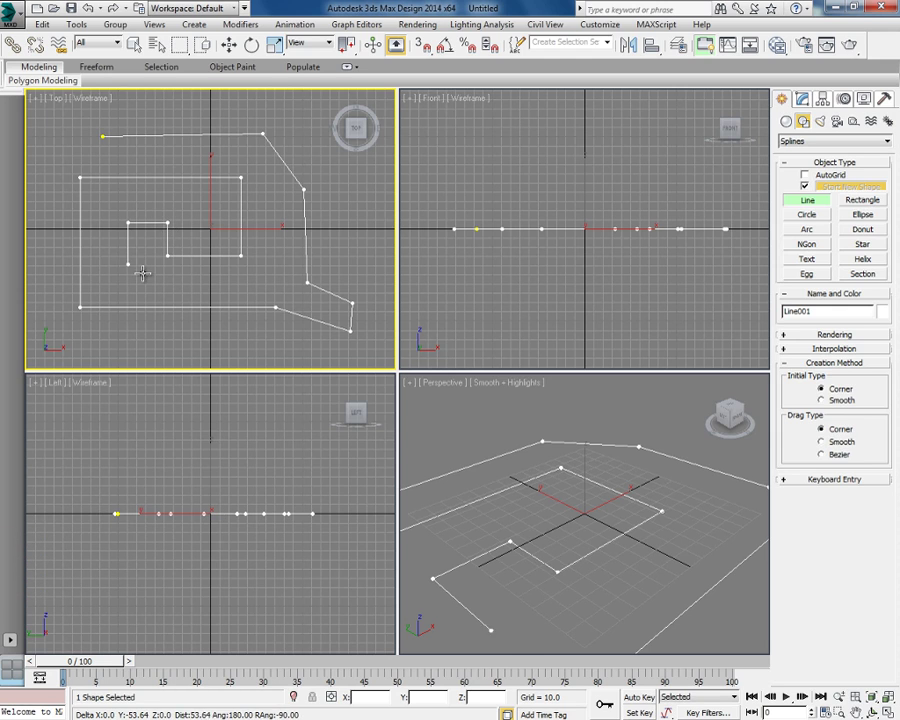
left_click(143, 278, "shift")
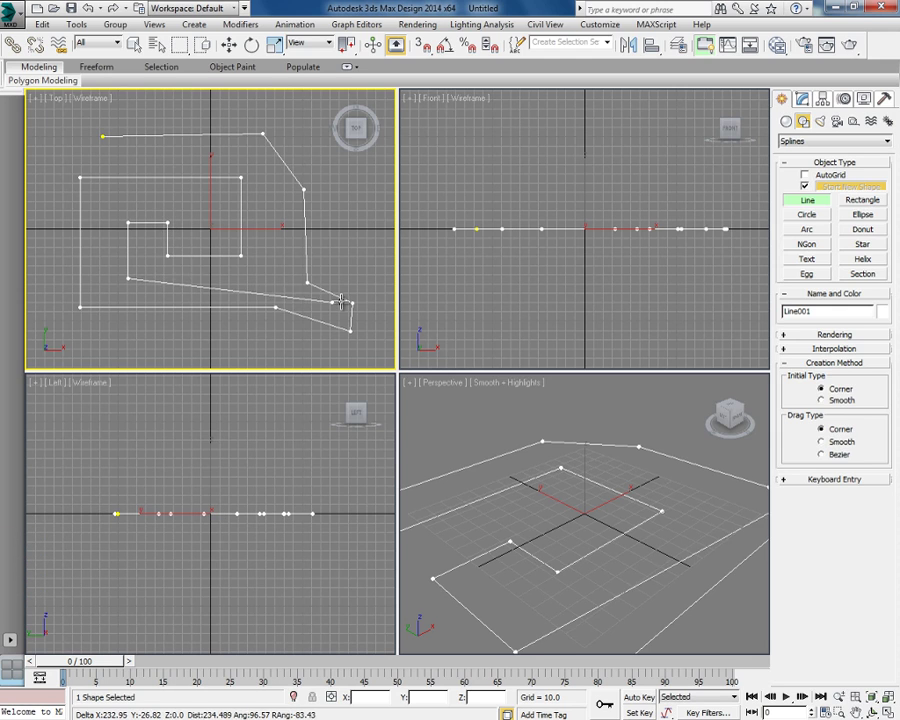
- Add freely angled segments leading back around the spiral to the first vertex and close the spline
left_click(288, 284)
left_click(273, 183)
left_click(245, 163)
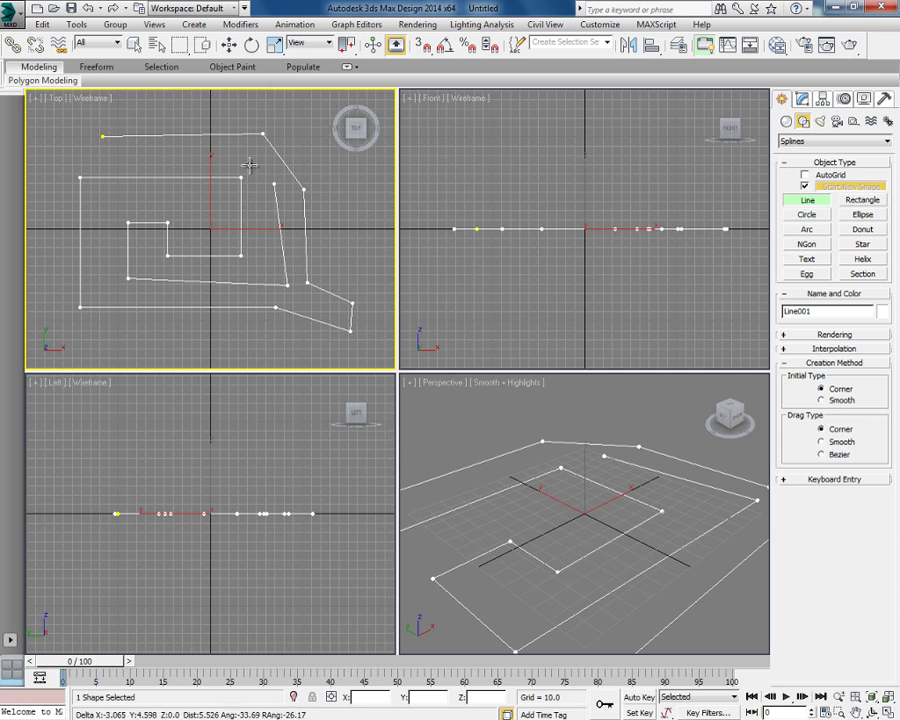
left_click(53, 168)
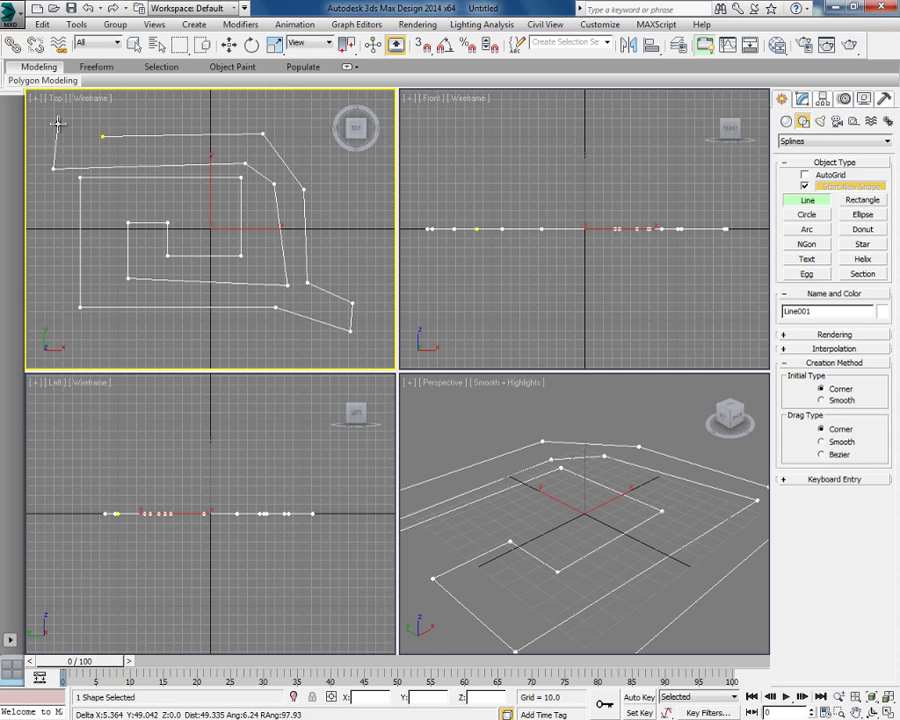
left_click(42, 121)
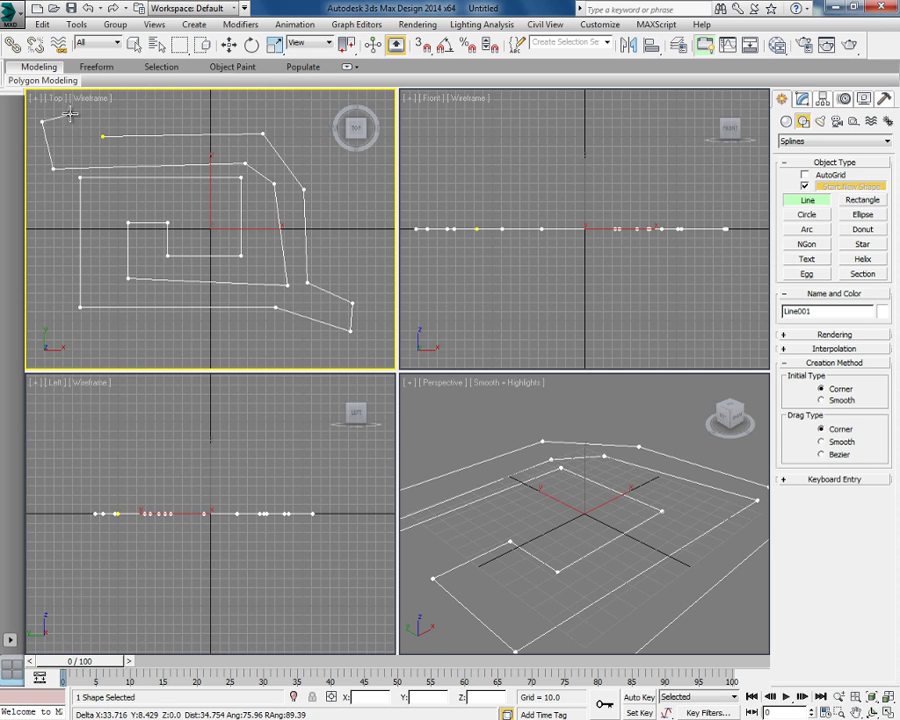
left_click(66, 115)
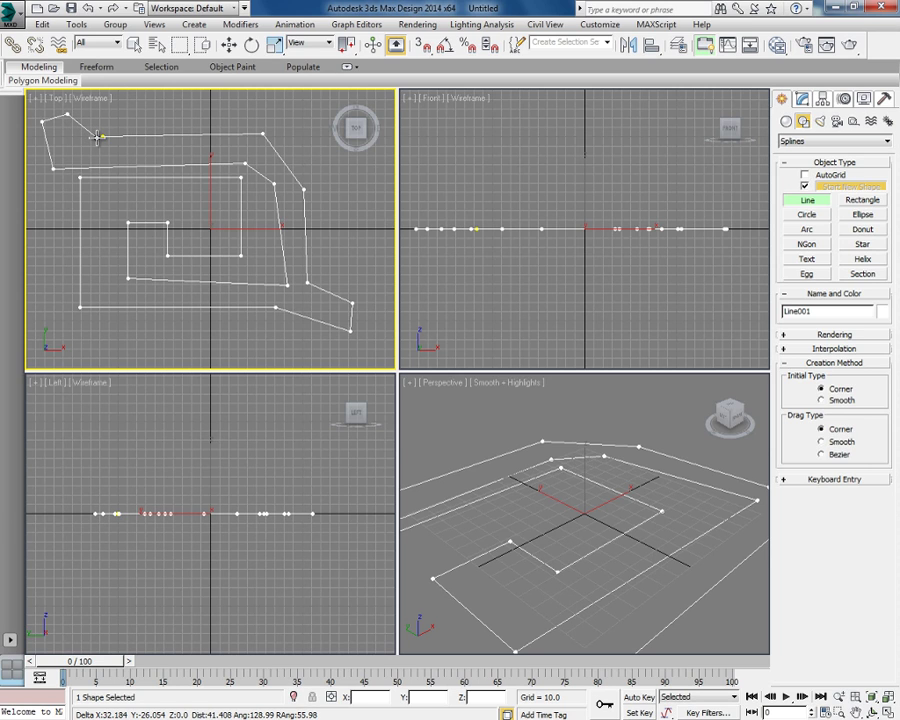
left_click(100, 137)
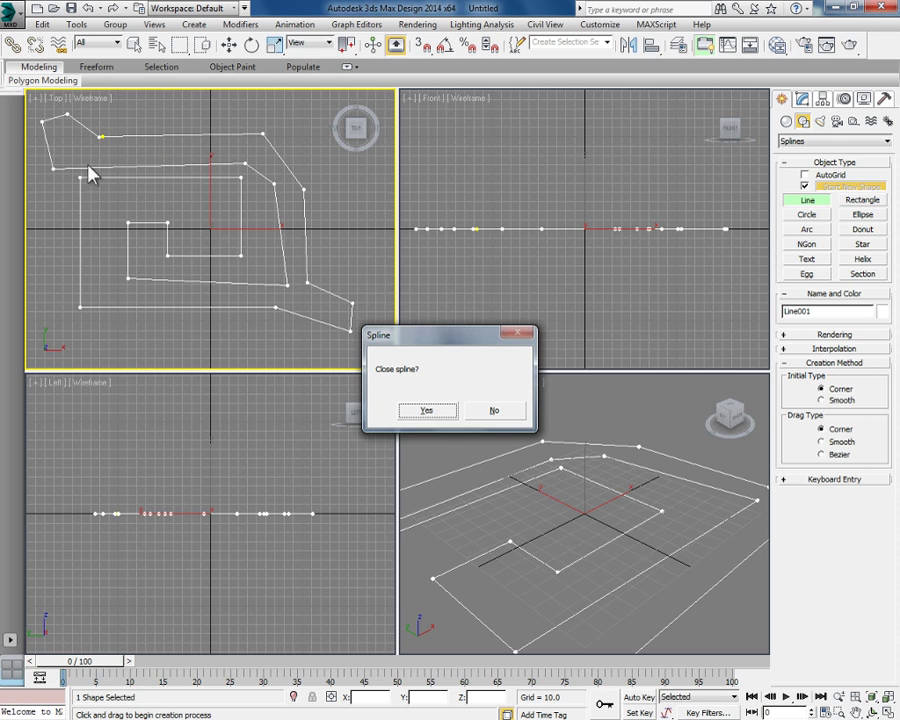
left_click(441, 416)
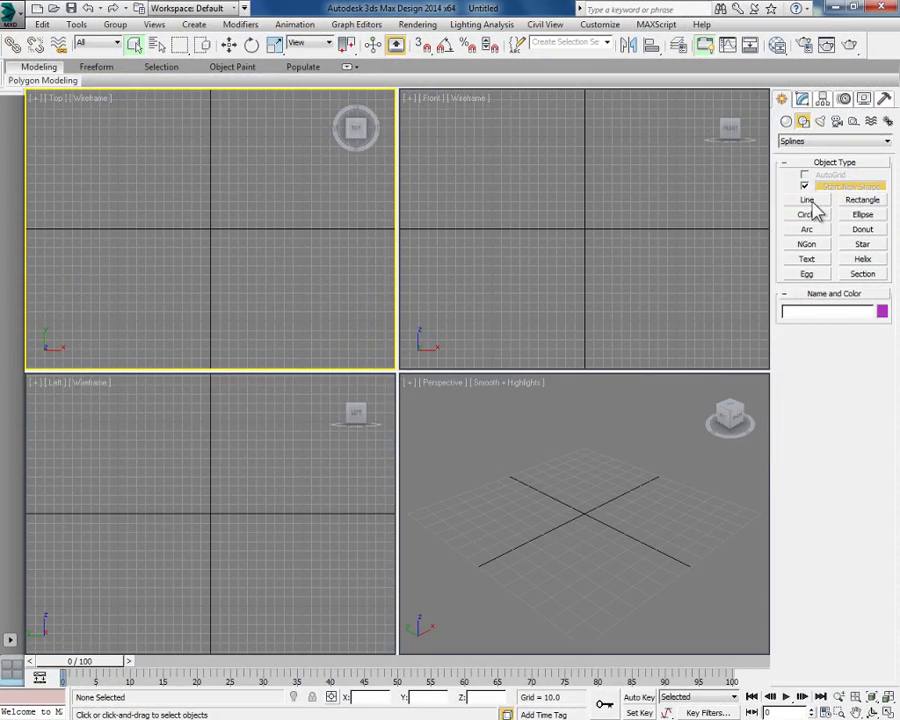
- Draw an open six-vertex line with Corner as the initial type around the centre of the Top viewport
left_click(810, 201)
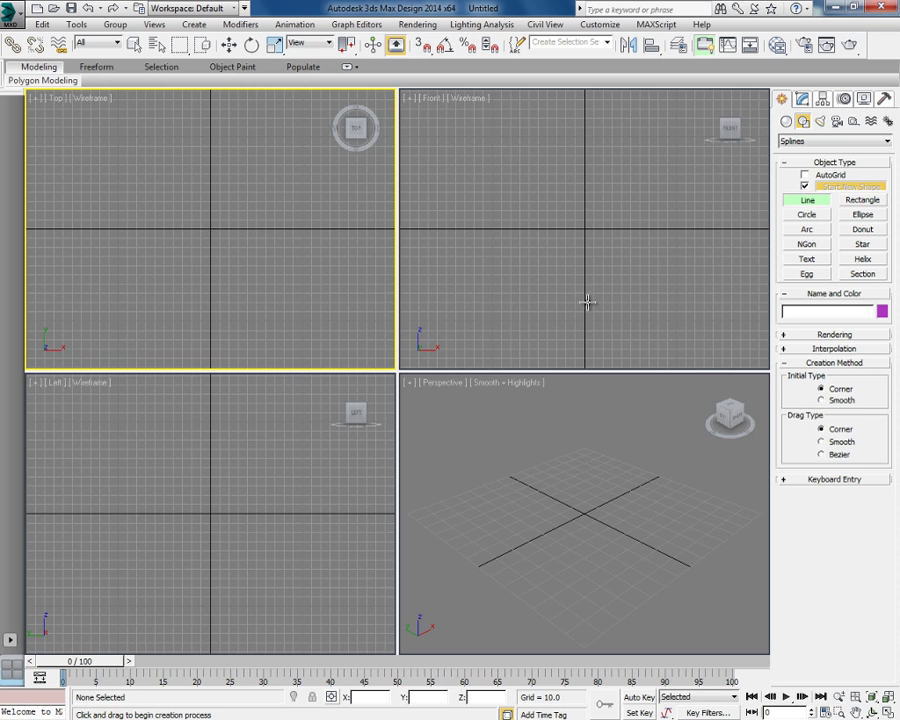
left_click(94, 148)
left_click(212, 152)
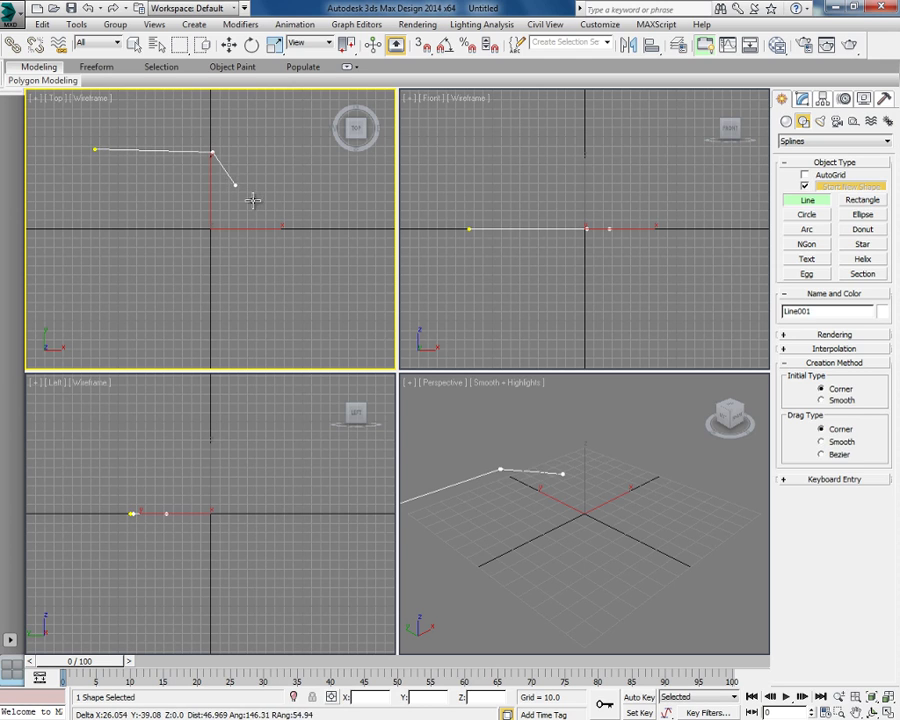
left_click(258, 204)
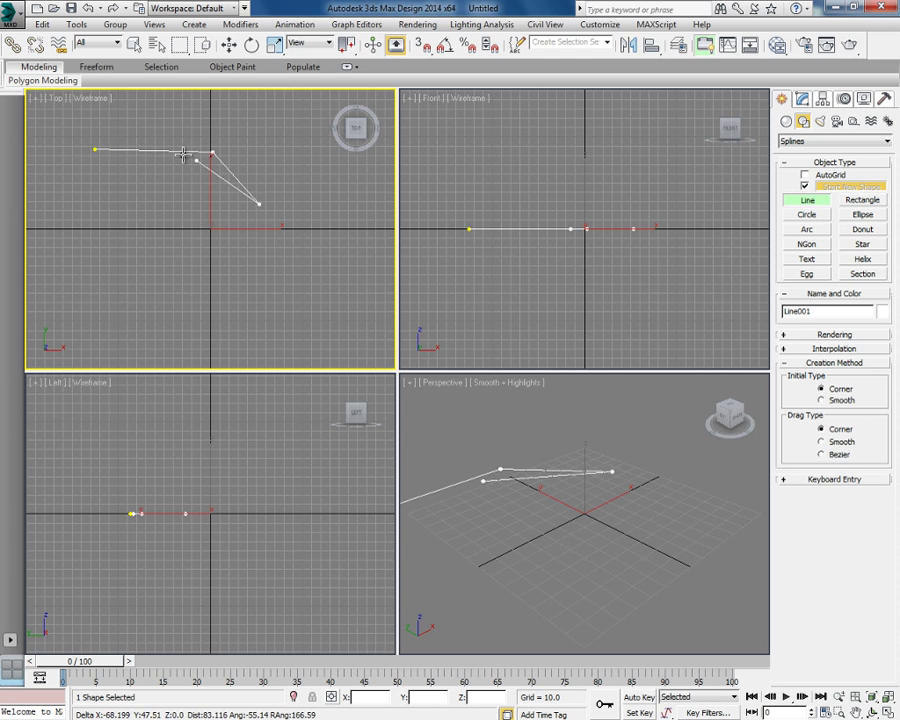
left_click(234, 235)
right_click(169, 246)
left_click(147, 244)
left_click(108, 192)
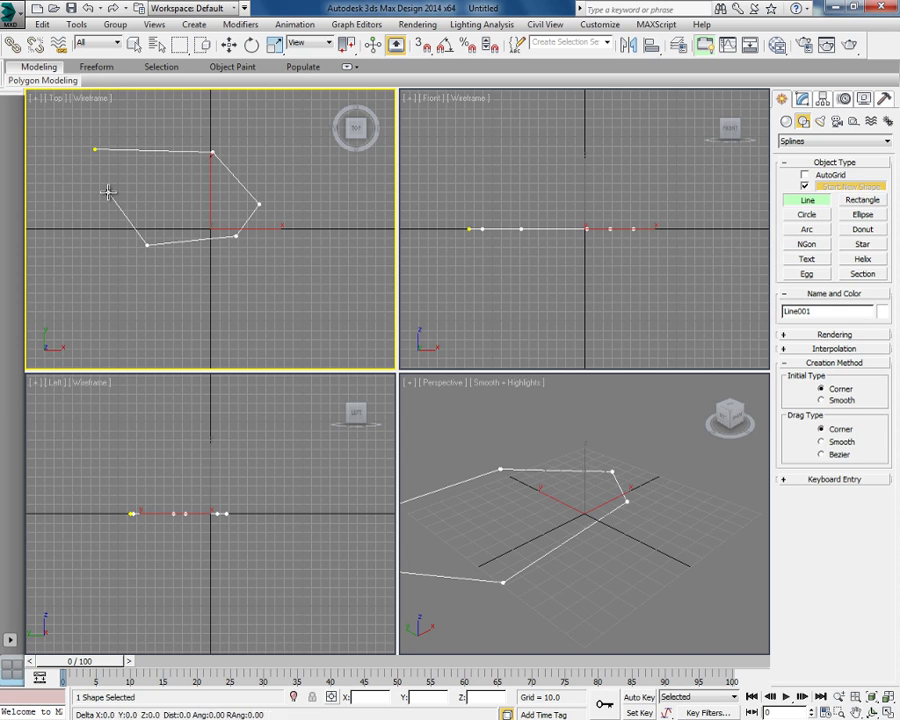
right_click(67, 228)
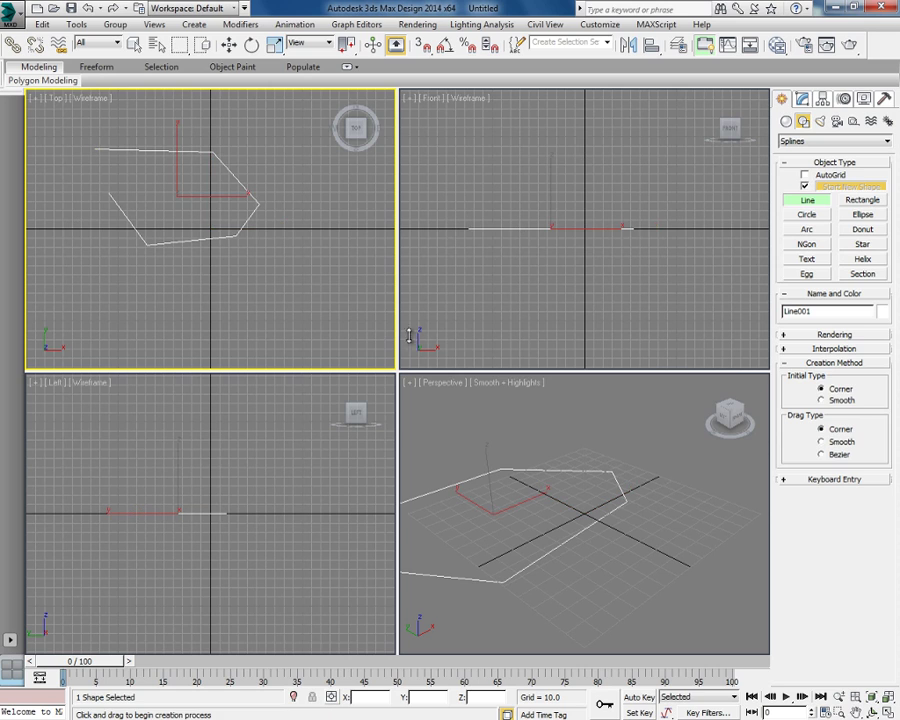
- Set the line's initial type to Smooth and draw an open S-shaped five-vertex curve beside the angular line in the Top viewport
left_click(821, 400)
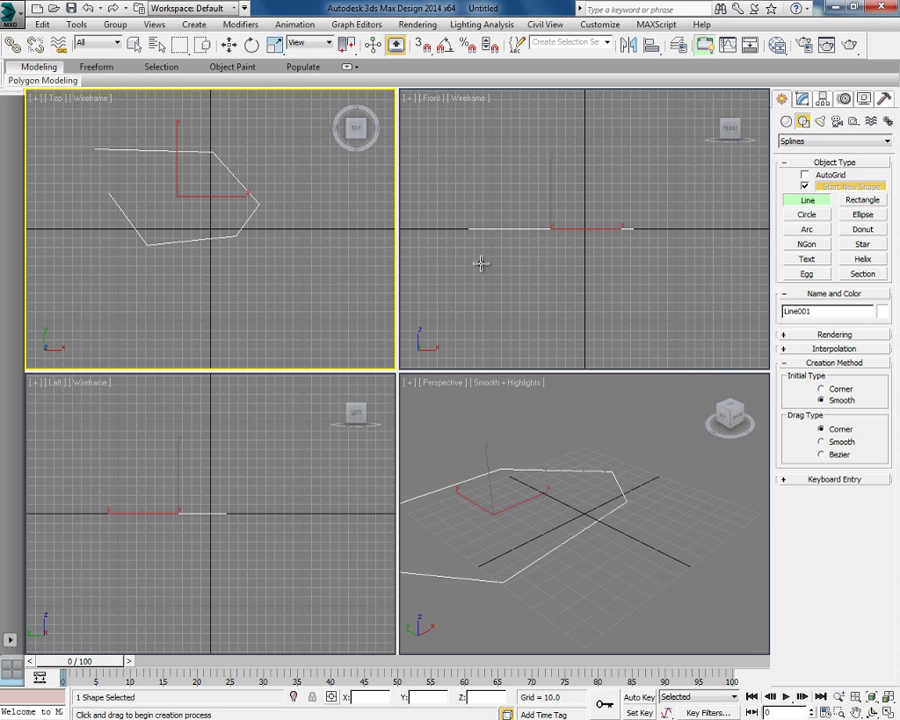
left_click(302, 170)
left_click(333, 221)
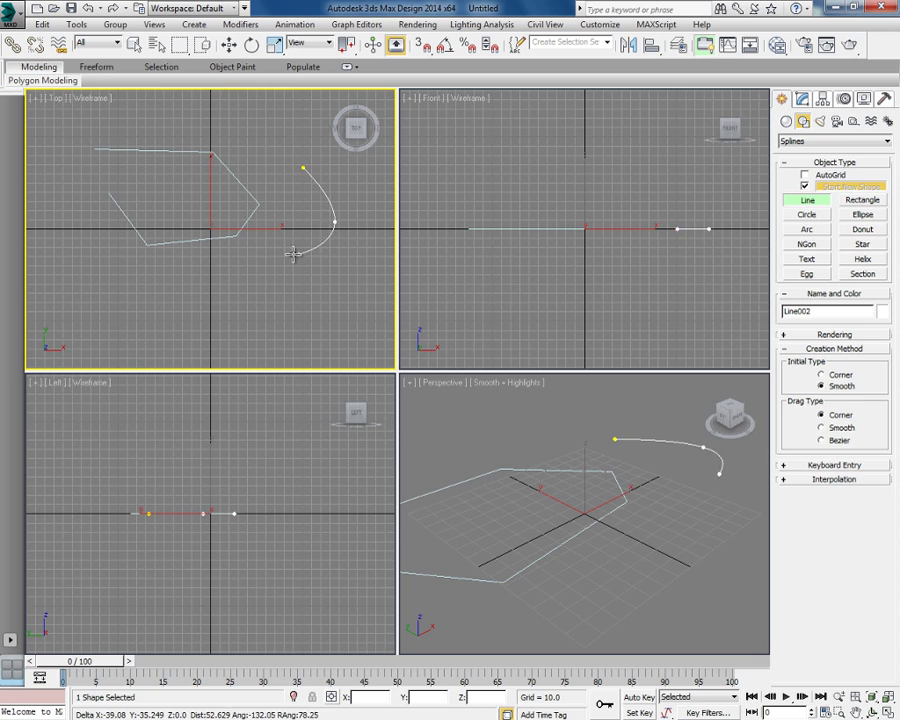
left_click(286, 256)
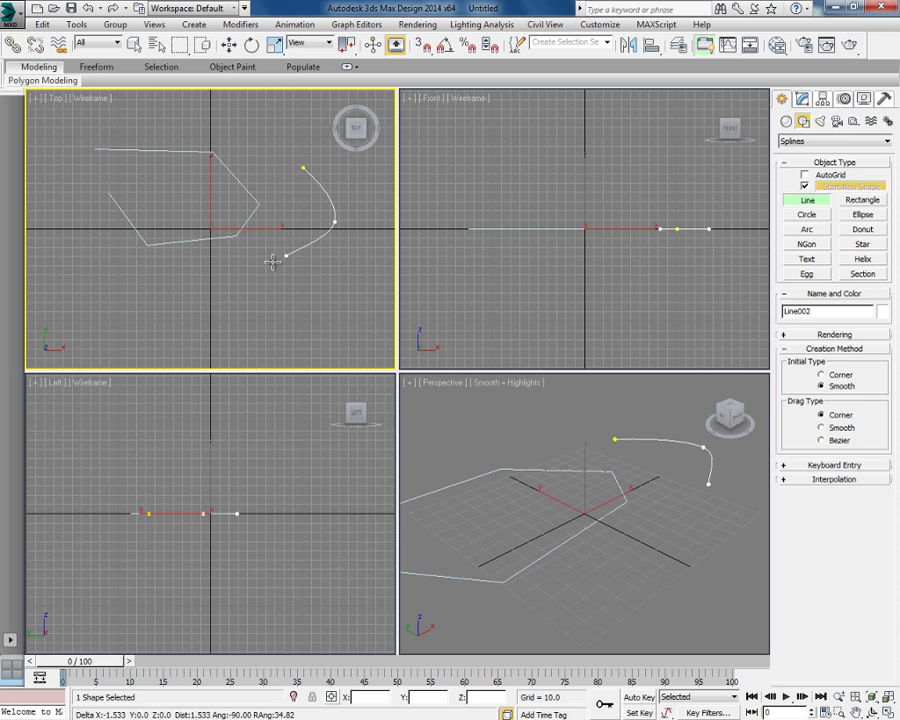
left_click(288, 312)
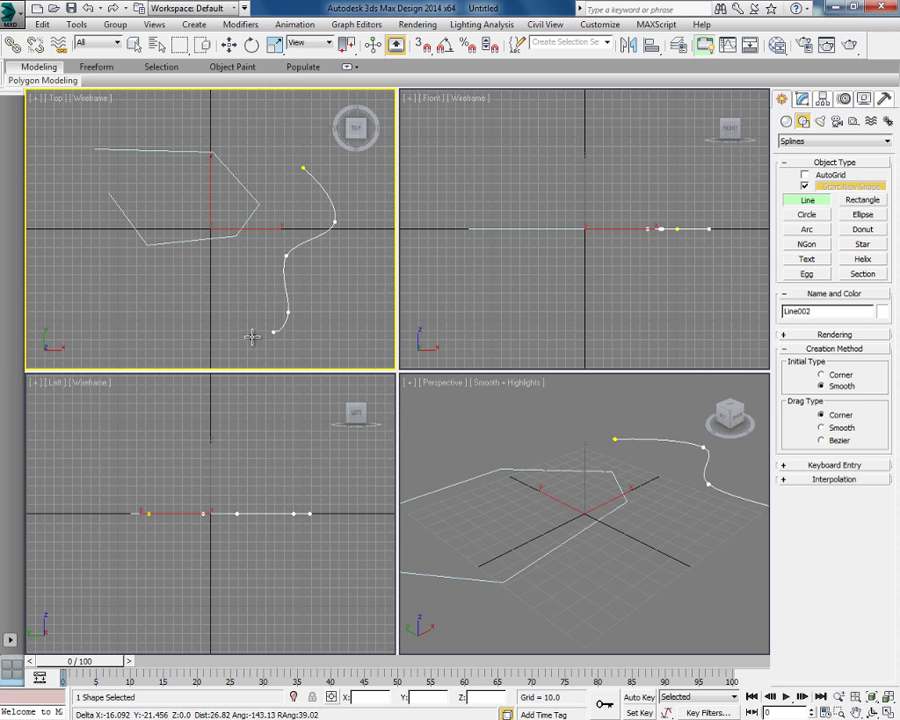
right_click(202, 318)
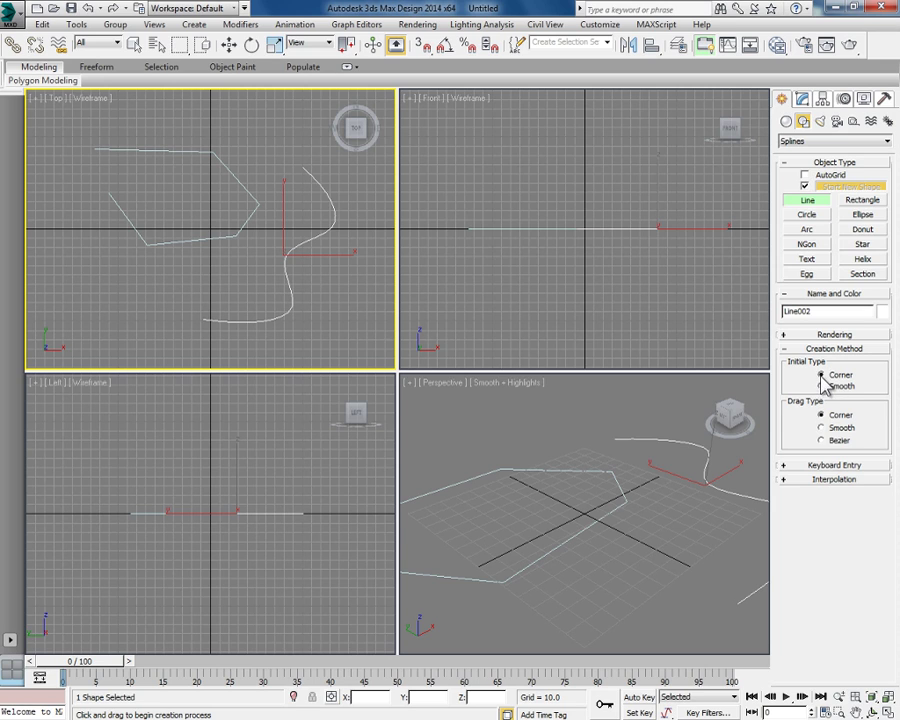
- Set the line's drag type to Smooth and draw an open ten-vertex zigzag across the Top viewport, rounding the vertex above the centre
left_click(821, 427)
left_click(51, 176)
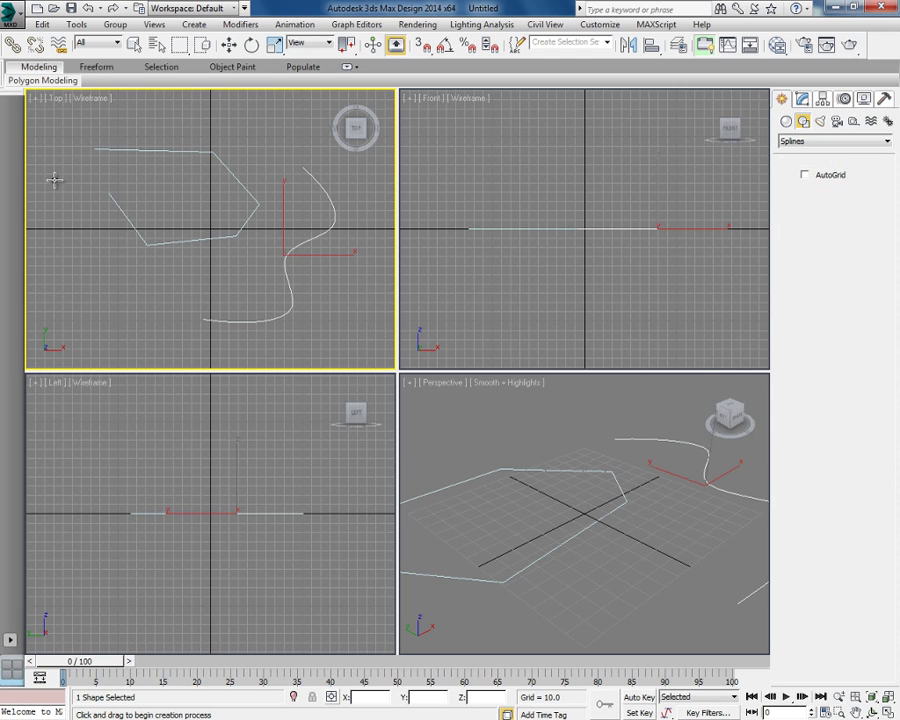
left_click(82, 301)
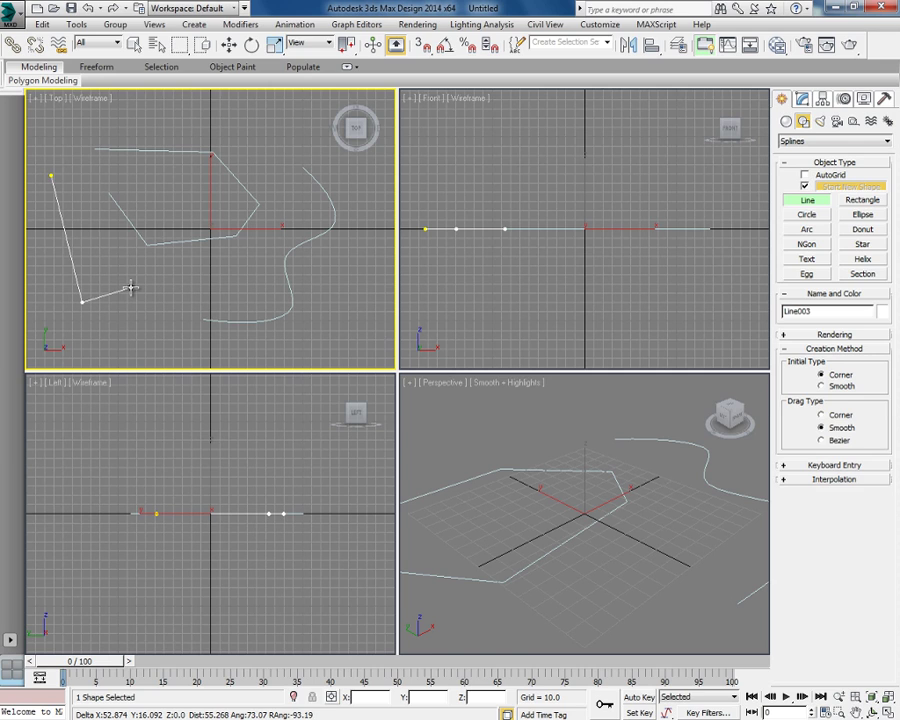
left_click(130, 288)
left_click(106, 214)
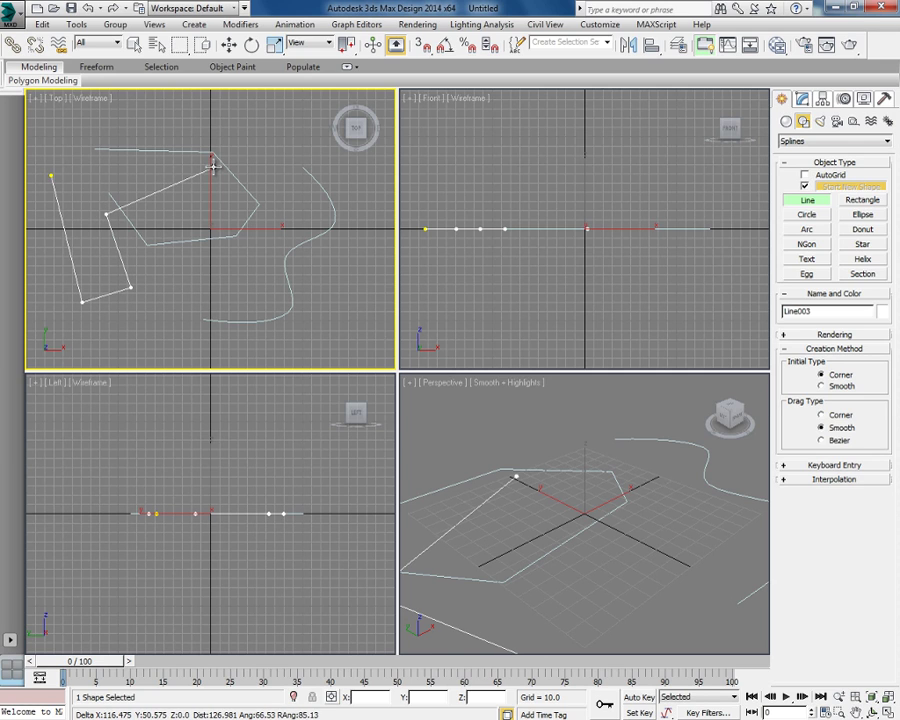
left_click(212, 167)
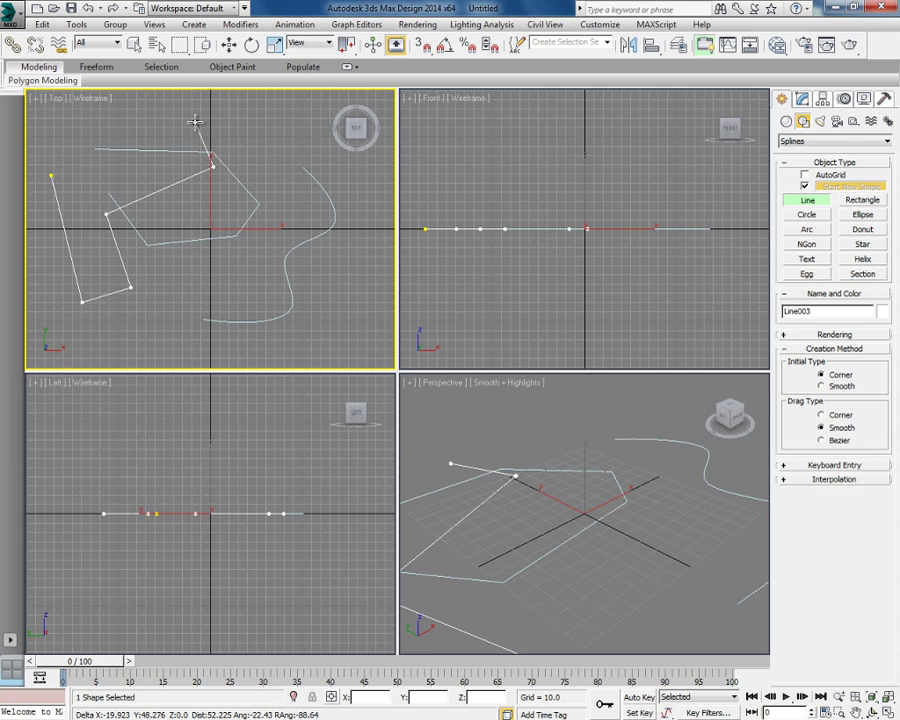
left_click(195, 122)
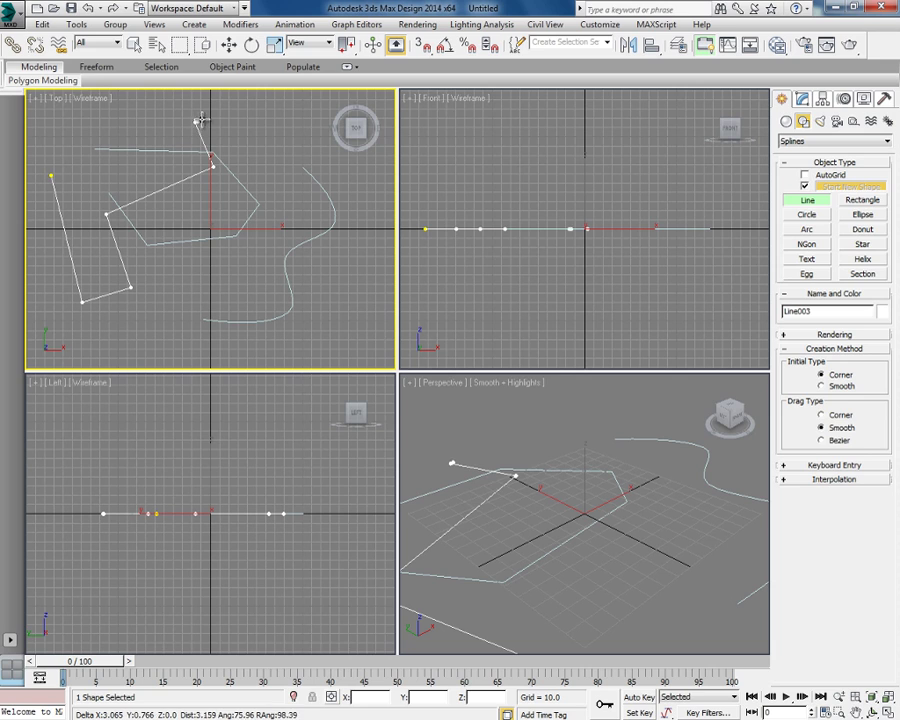
left_click(283, 137)
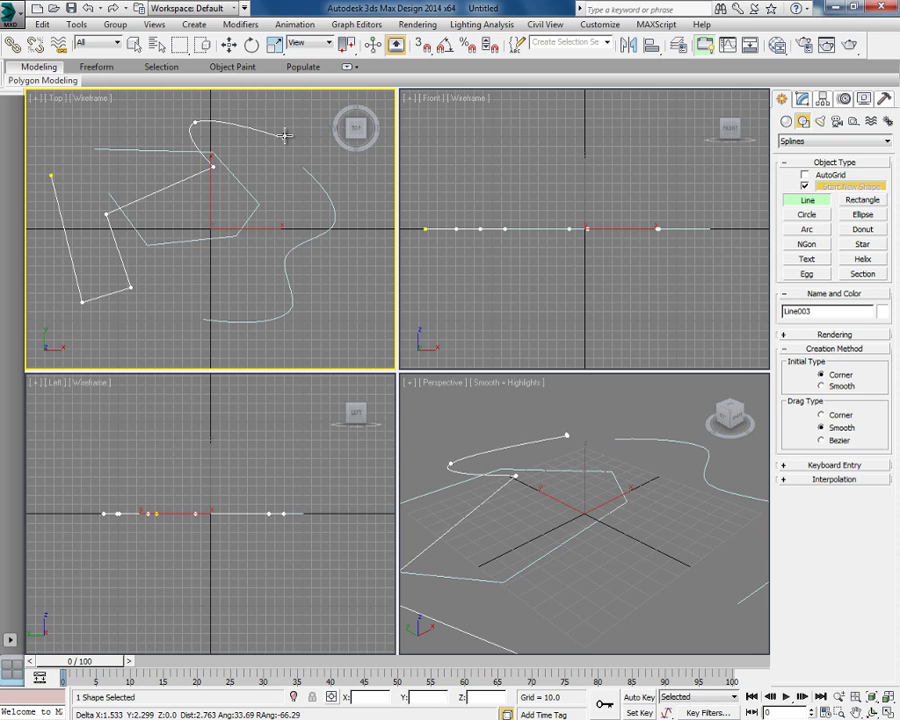
left_click(275, 203)
left_click(360, 225)
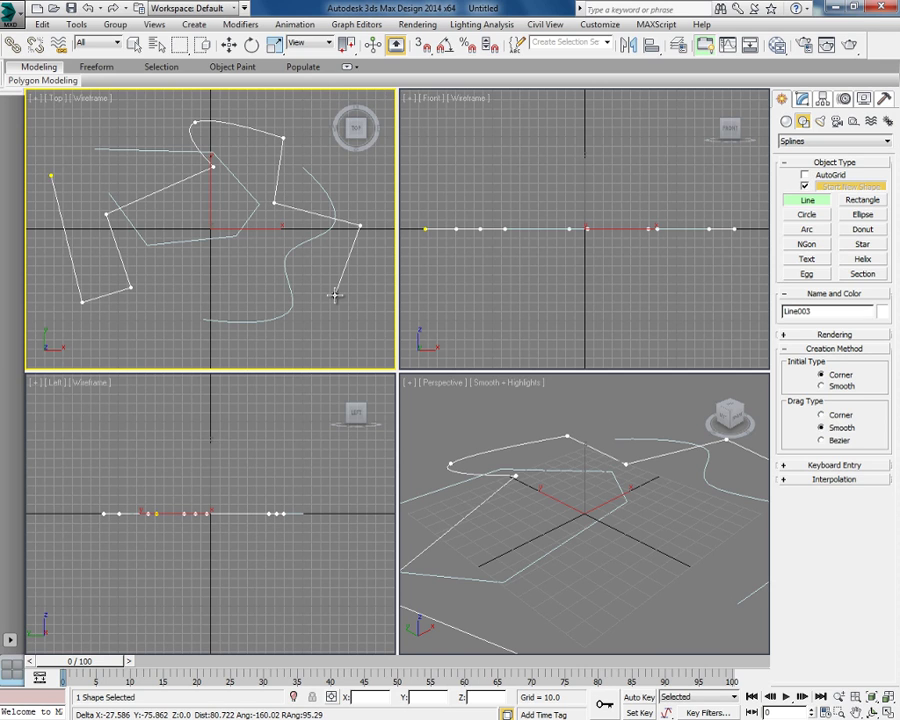
left_click(334, 294)
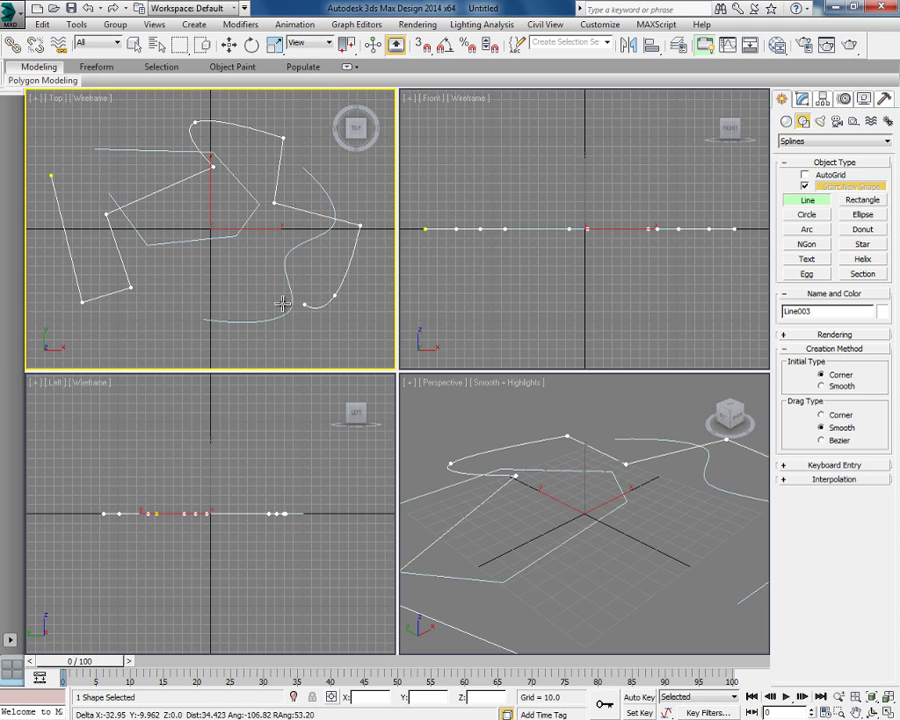
right_click(245, 291)
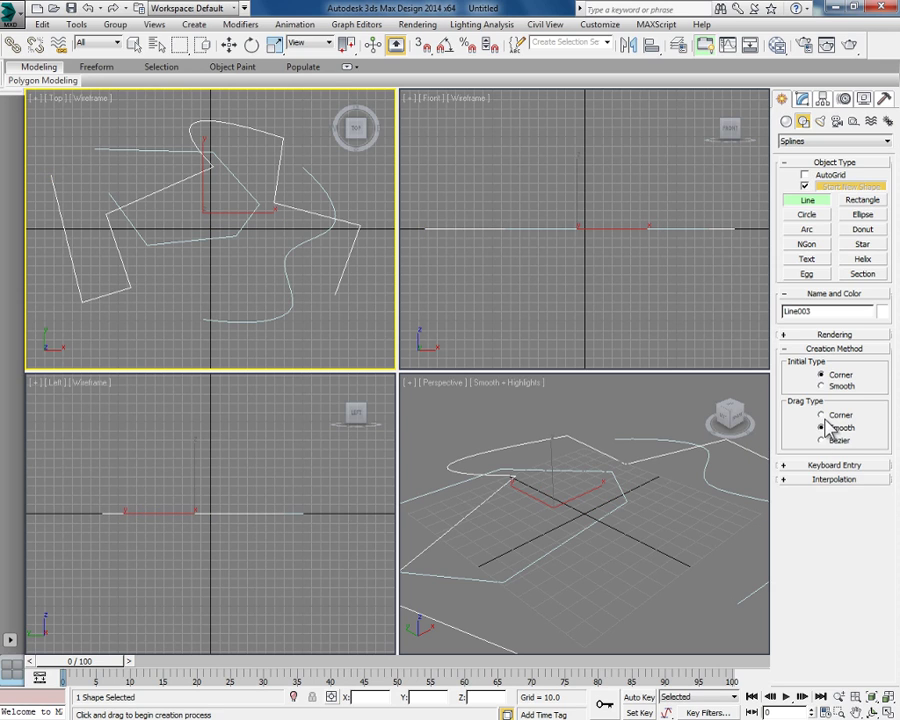
- Set the line's drag type to Corner and draw a line of straight zigzag segments over the existing shapes in the Top viewport
left_click(821, 414)
left_click(107, 133)
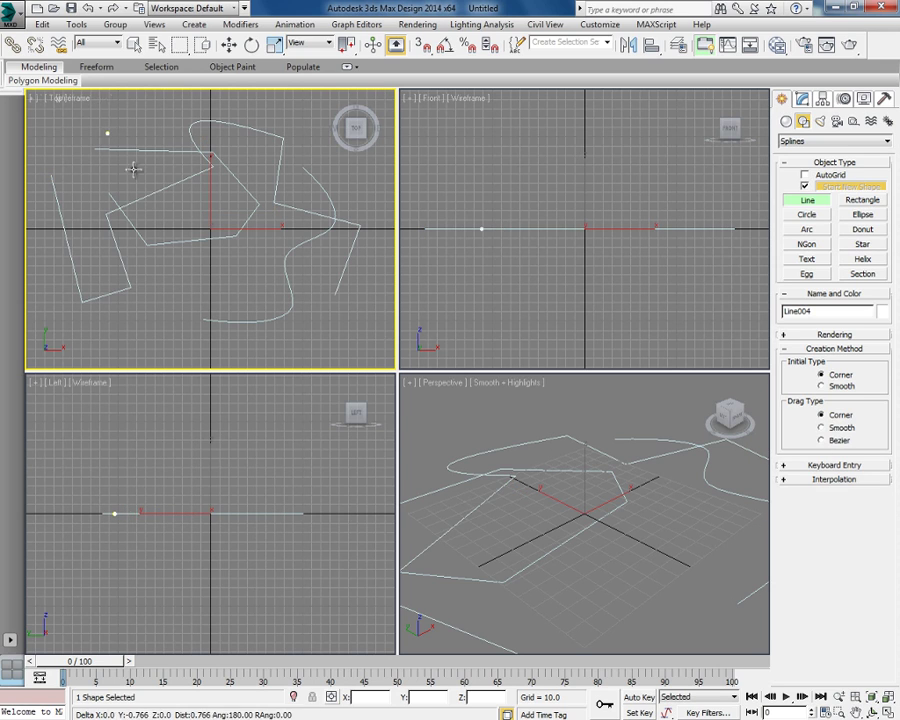
left_click(176, 217)
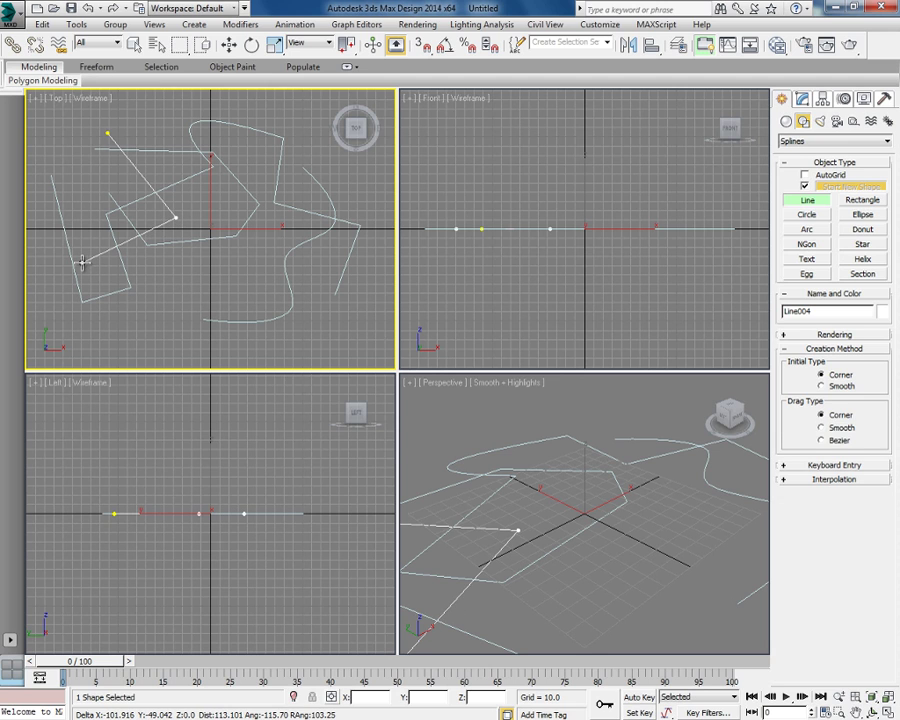
left_click(118, 316)
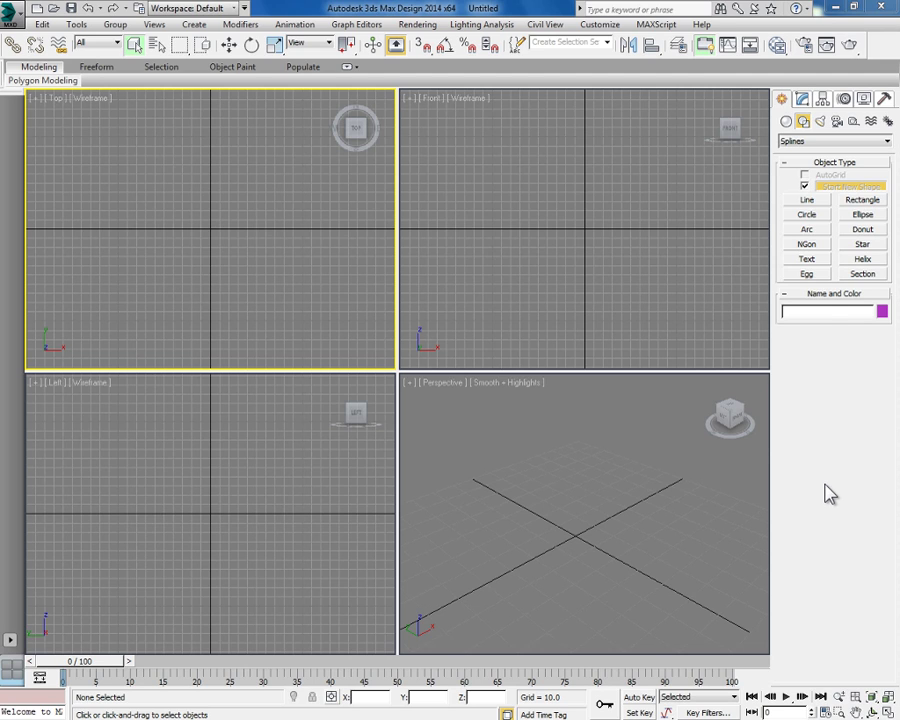
- Create a vertical line by keyboard entry, adding its first point at 0, 0, 0 and its second point straight above on the Z axis
left_click(816, 201)
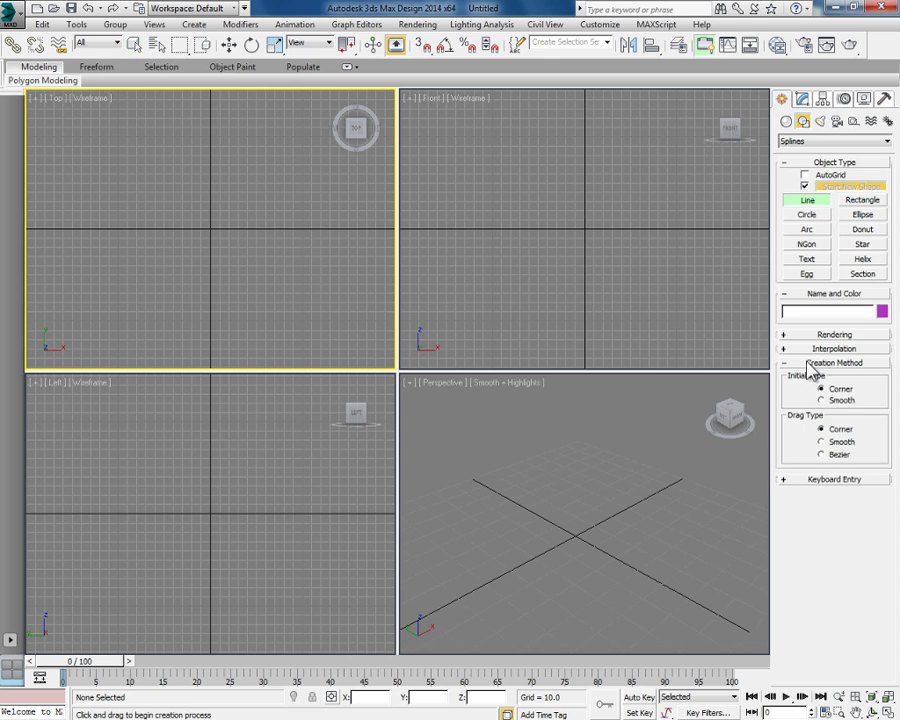
left_click(822, 481)
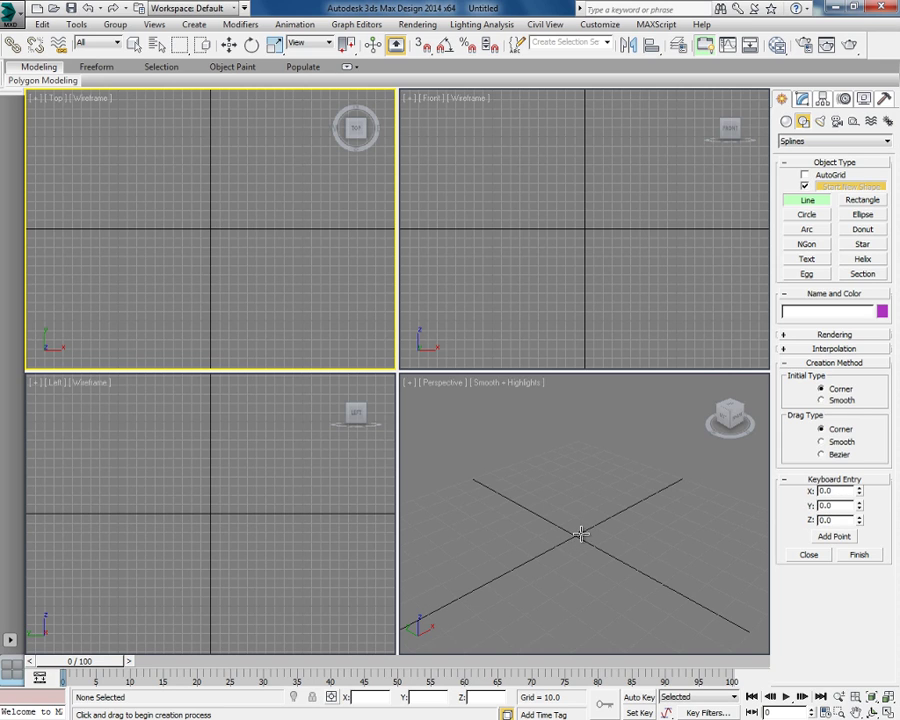
left_click(835, 537)
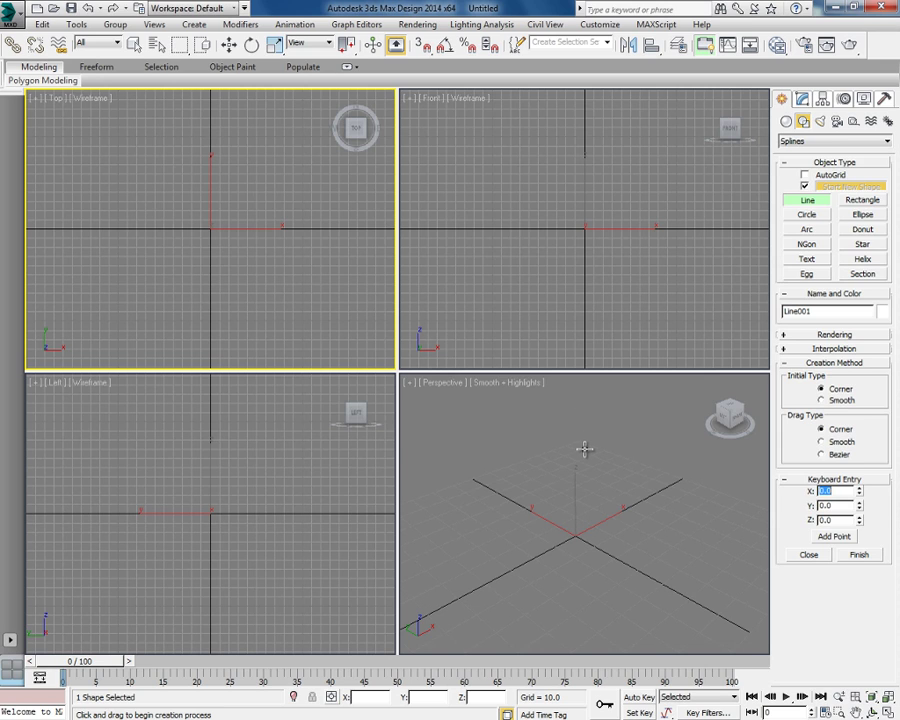
left_click(838, 520)
left_click(836, 506)
left_click(836, 540)
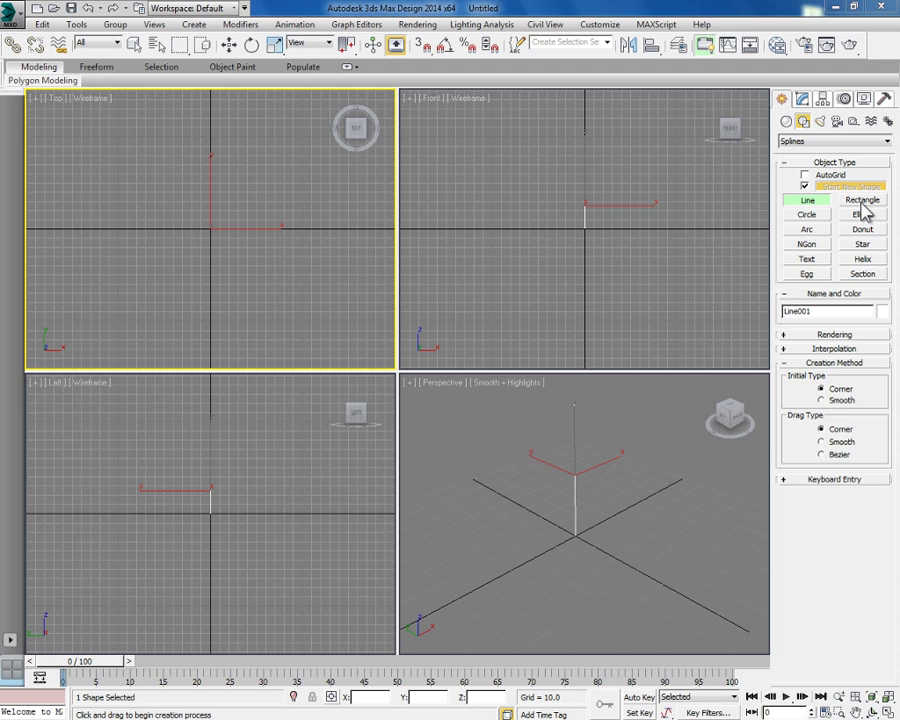
- Draw a rectangle with the Edge method in the Top viewport and adjust it to about 110.7 length, 197.9 width and 13.7 corner radius
left_click(860, 201)
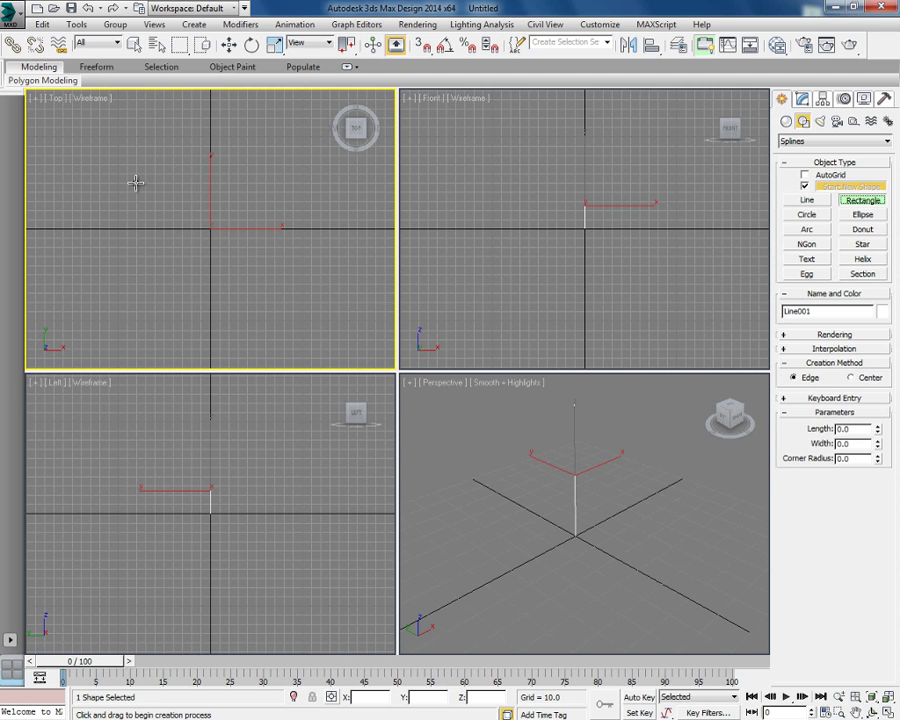
mouse_move(136, 183)
left_mouse_down()
mouse_move(311, 301)
mouse_move(241, 257)
mouse_move(255, 211)
mouse_move(245, 261)
mouse_move(299, 292)
mouse_move(138, 183)
left_mouse_up()
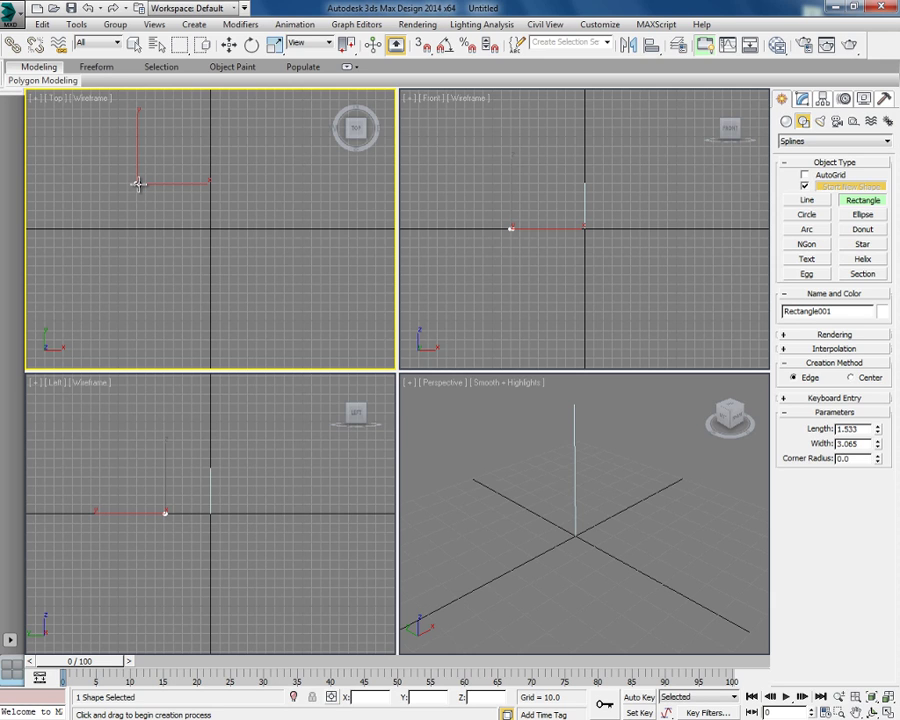
left_click_drag(138, 183, 326, 304)
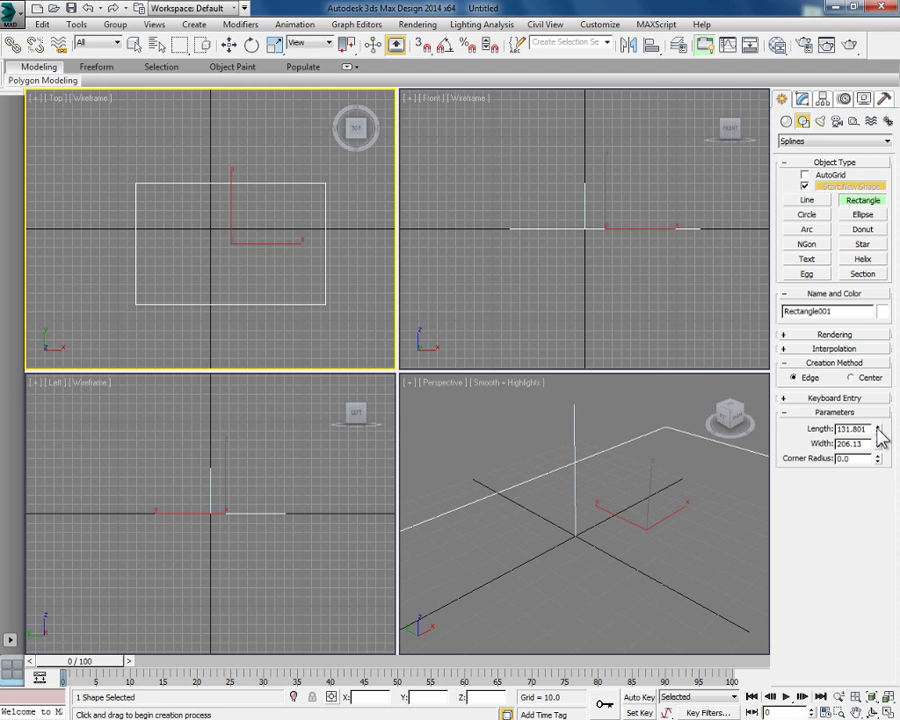
left_click_drag(878, 432, 882, 246)
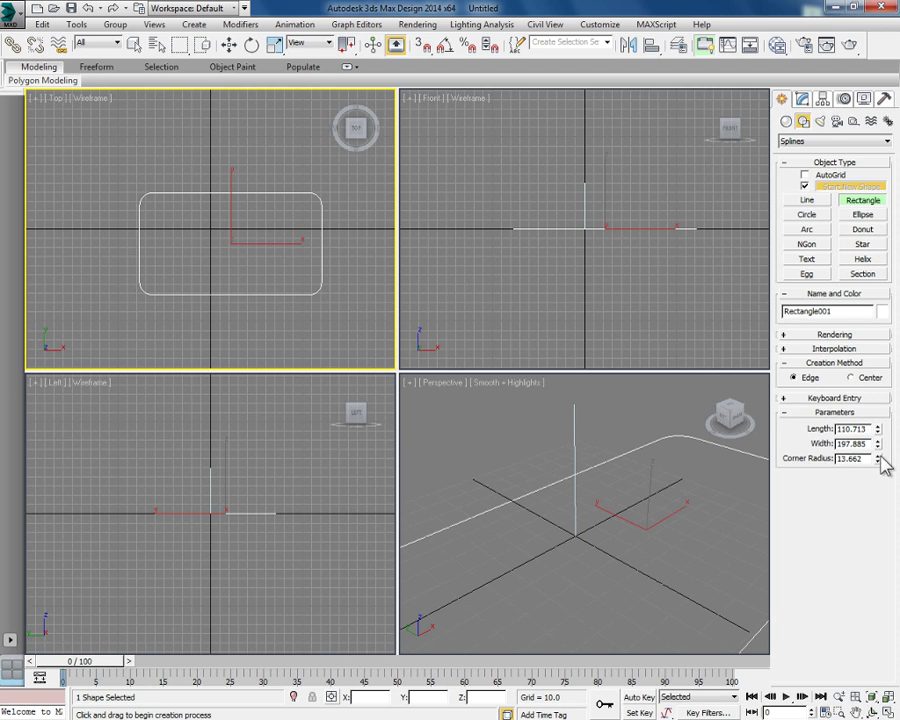
left_click_drag(882, 460, 884, 518)
- Draw a rectangle with the Center method around the rounded one, about 171.6 long and 252.9 wide
left_click(229, 246)
left_click_drag(229, 246, 113, 168)
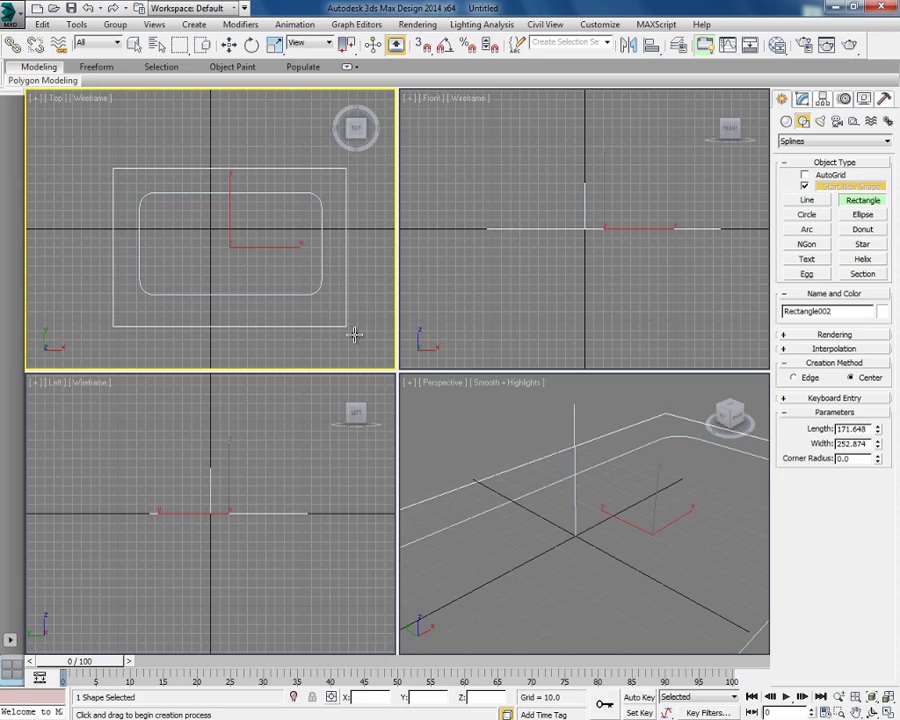
- Draw a circle with the Center method around the middle of the rectangles, with a radius of about 115.3
left_click(816, 216)
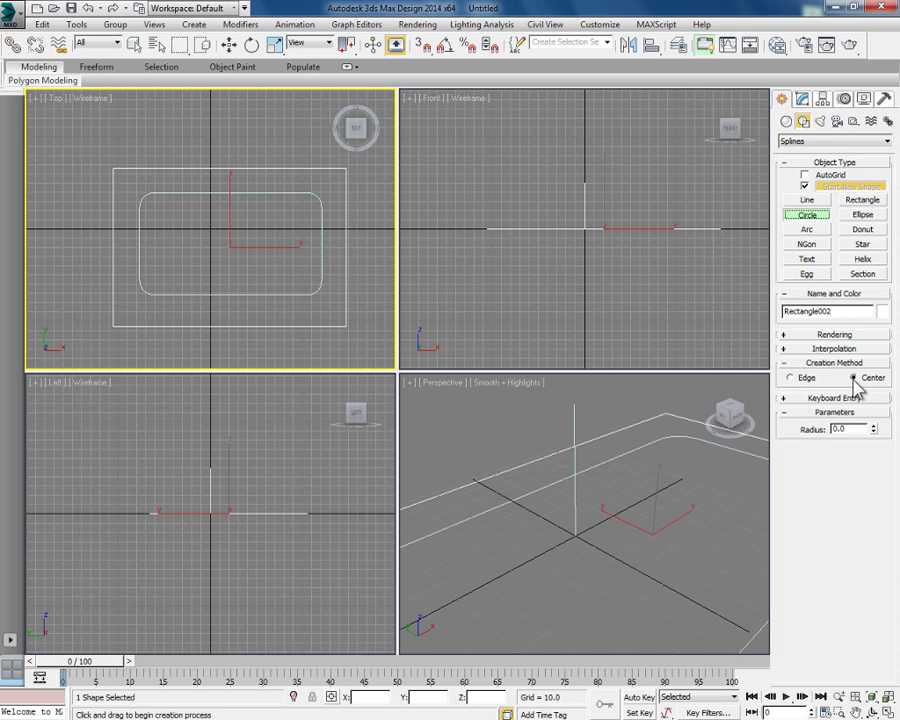
left_click(237, 255)
left_click_drag(237, 255, 252, 150)
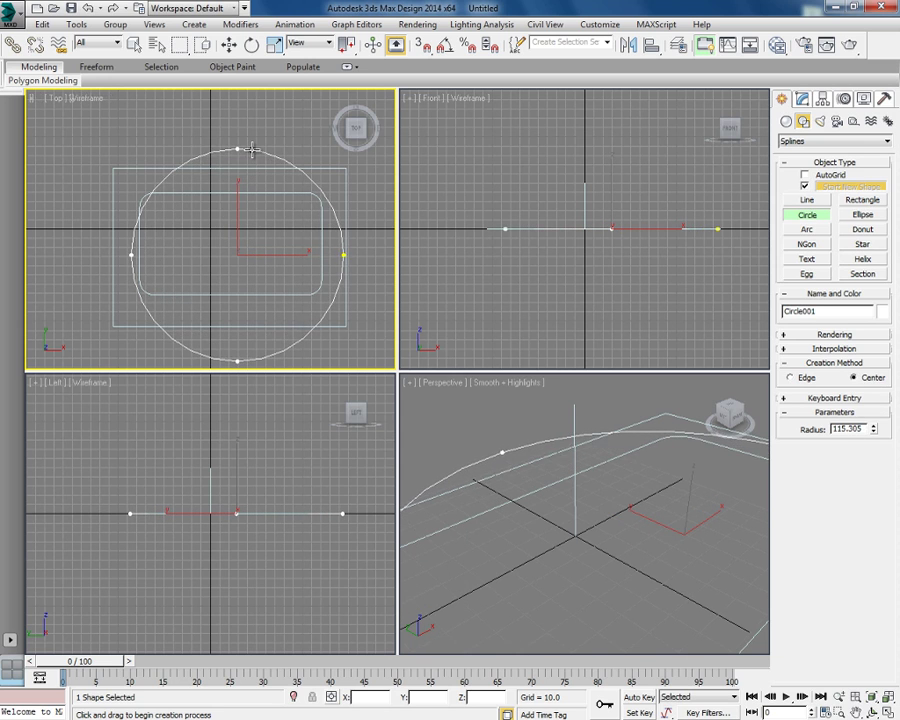
- Draw a second circle with the Edge method, overlapping the first, and increase its radius to about 119.1
left_click(791, 377)
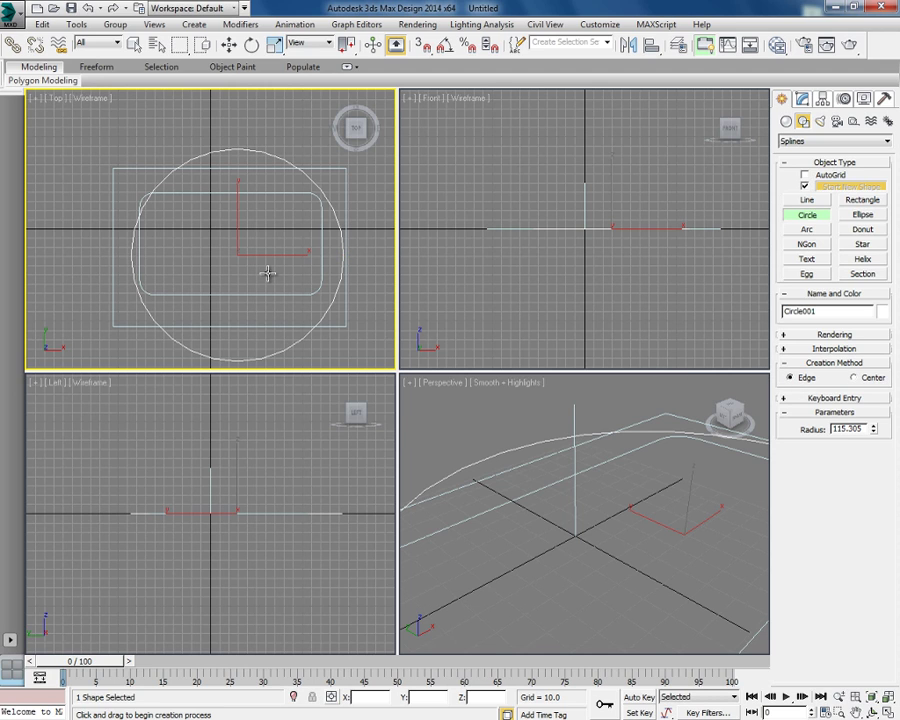
left_click_drag(280, 294, 106, 146)
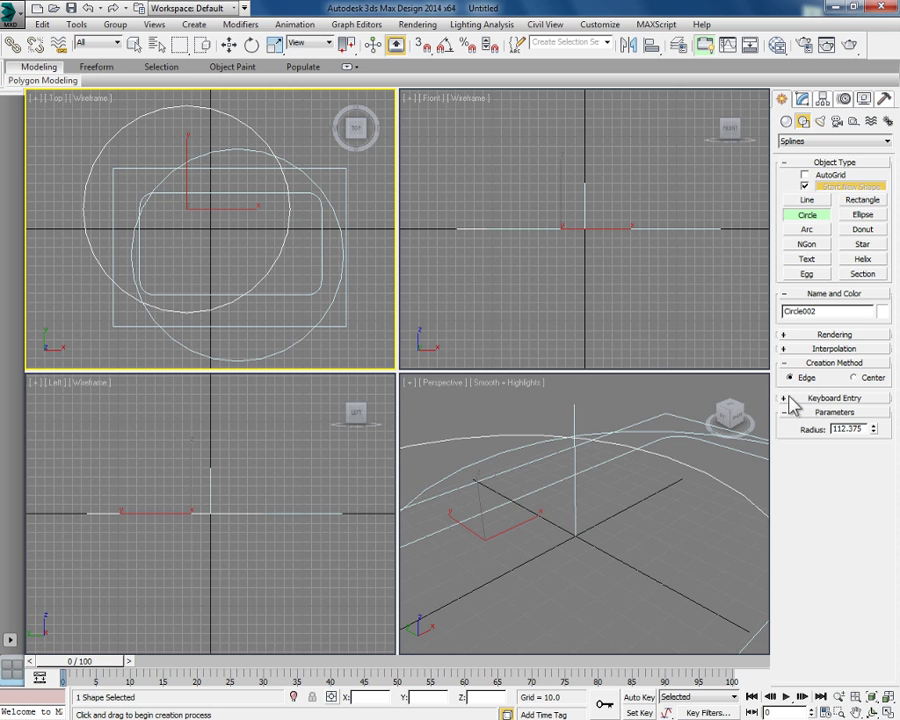
mouse_move(874, 428)
left_mouse_down()
mouse_move(858, 372)
mouse_move(867, 440)
mouse_move(870, 430)
left_mouse_up()
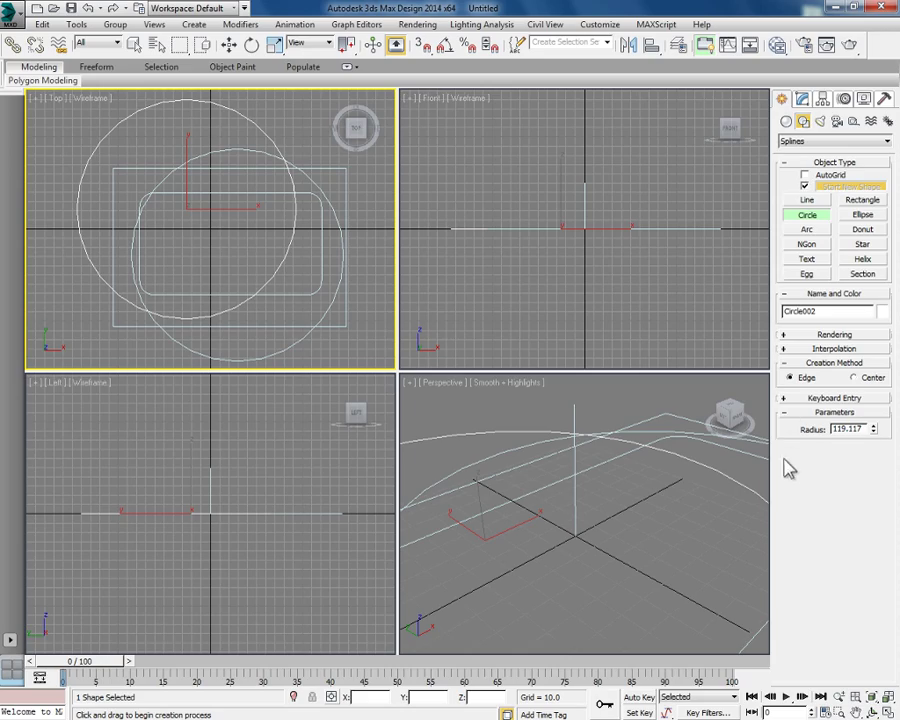
- Draw an ellipse about 110.3 long and 183.9 wide over the circles in the Top viewport, and increase its length to about 130.2
left_click(868, 217)
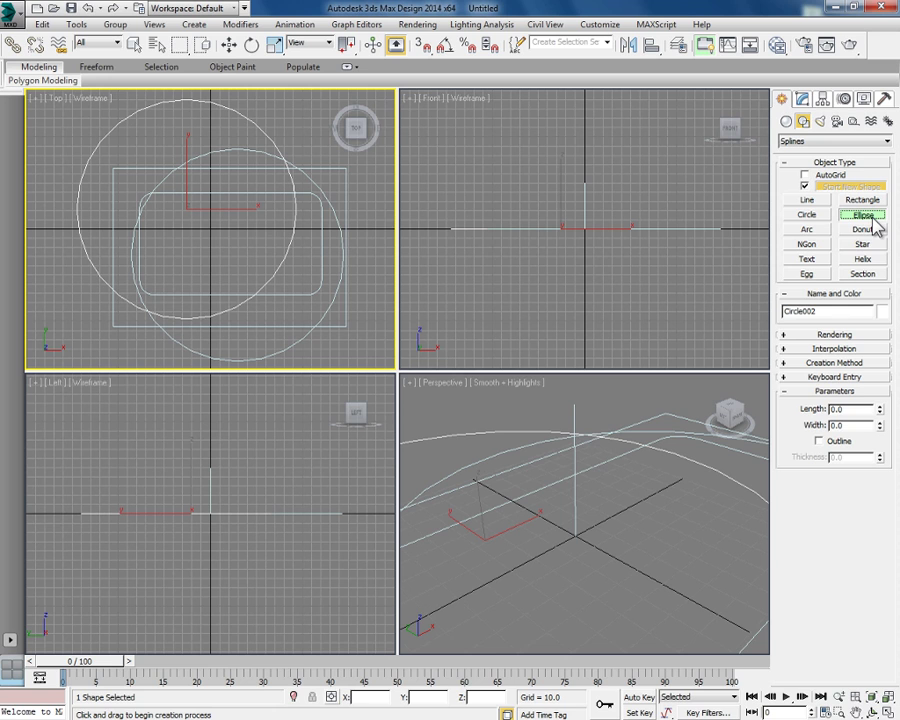
left_click_drag(168, 232, 305, 248)
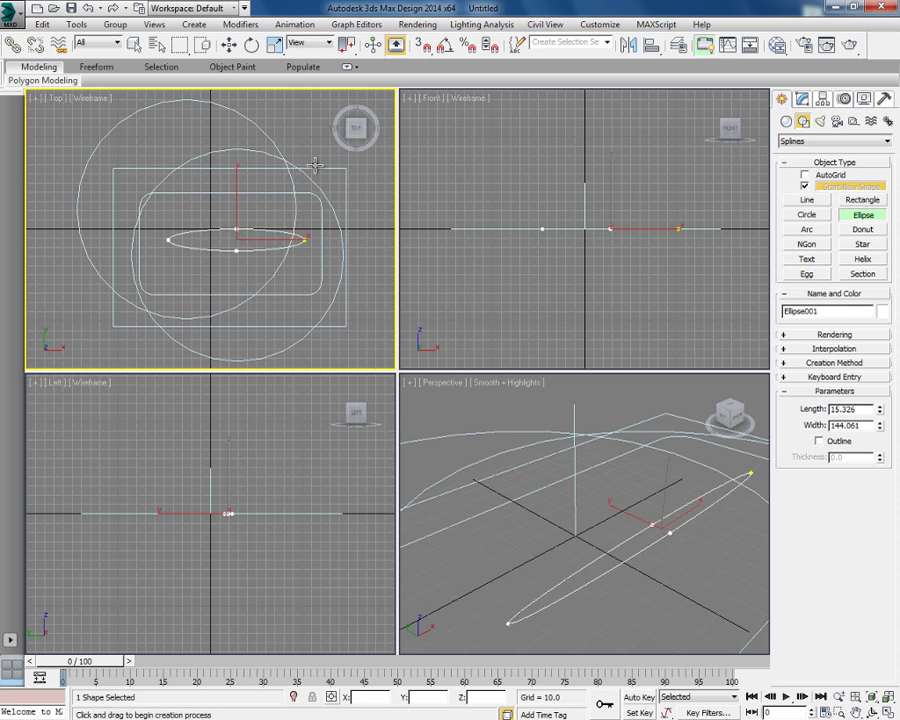
left_click_drag(315, 165, 333, 210)
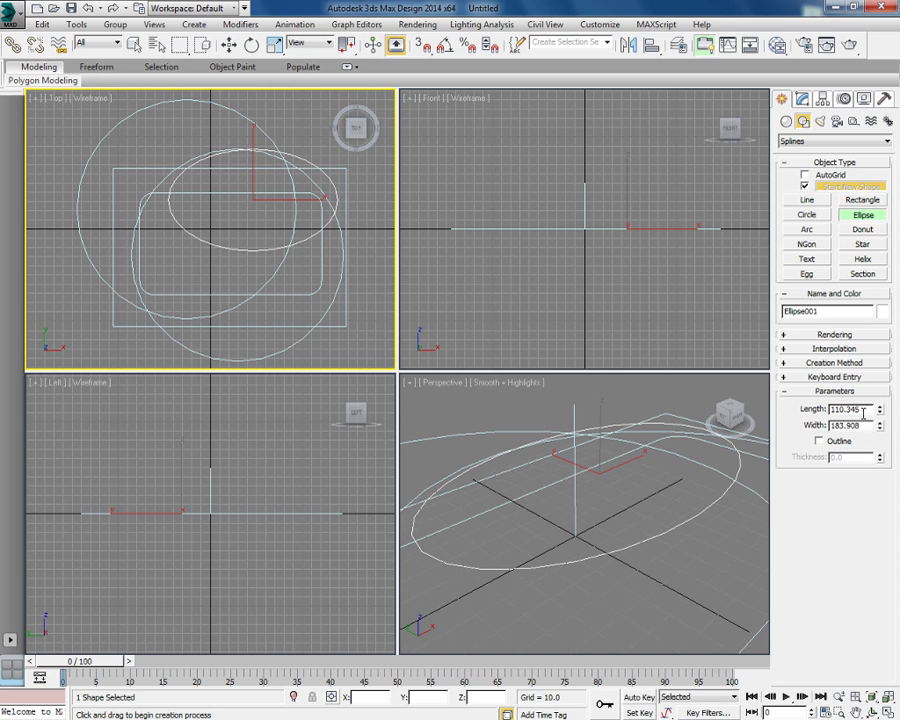
mouse_move(884, 416)
left_mouse_down()
mouse_move(884, 398)
mouse_move(884, 408)
left_mouse_up()
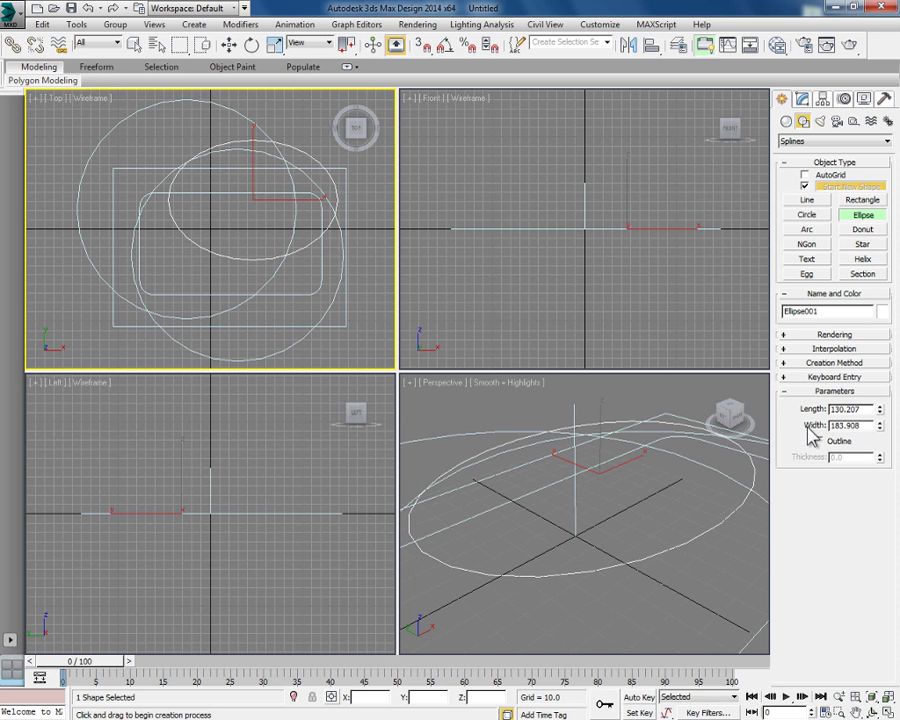
- Enable the ellipse's outline and adjust the outline thickness
left_click(819, 441)
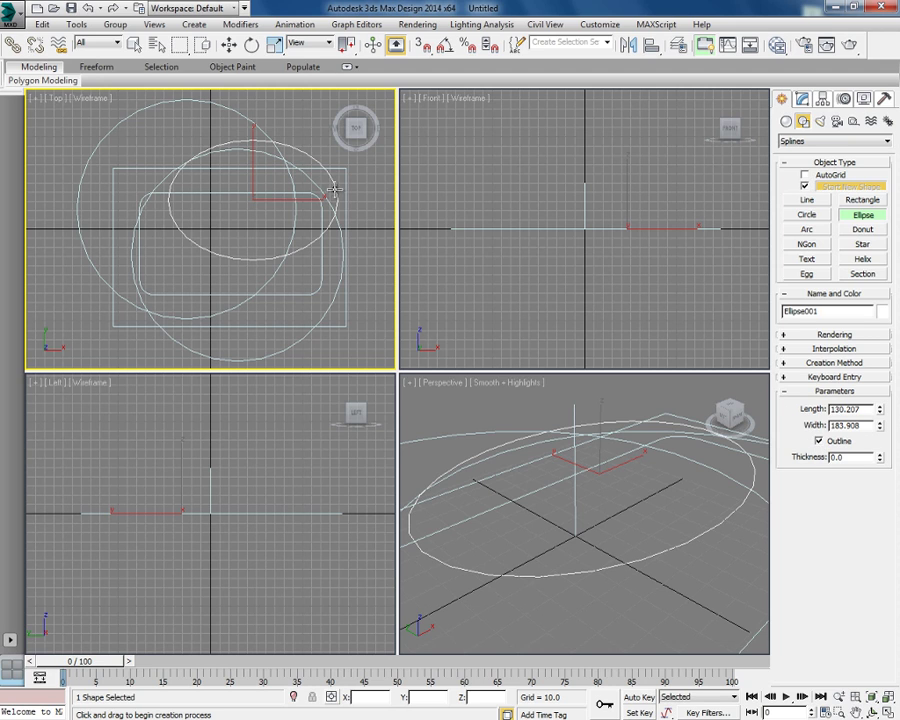
left_click(882, 460)
left_click_drag(882, 457, 886, 429)
left_click_drag(890, 367, 878, 256)
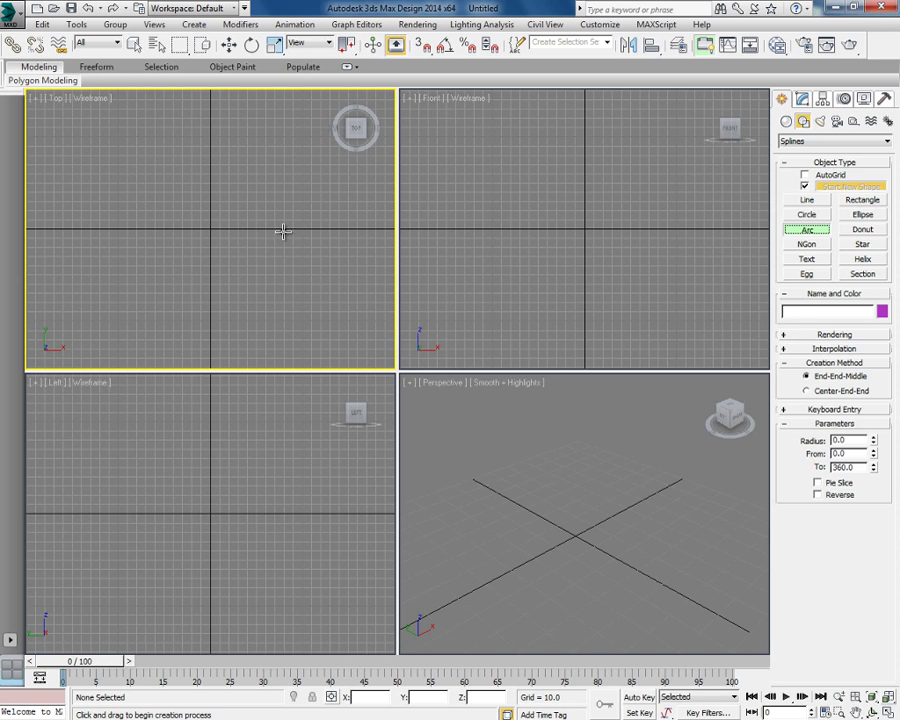
- Draw a near-semicircular arc with the End-End-Middle method above the Top viewport's horizontal axis, with a radius of about 79.6
left_click_drag(283, 231, 137, 231)
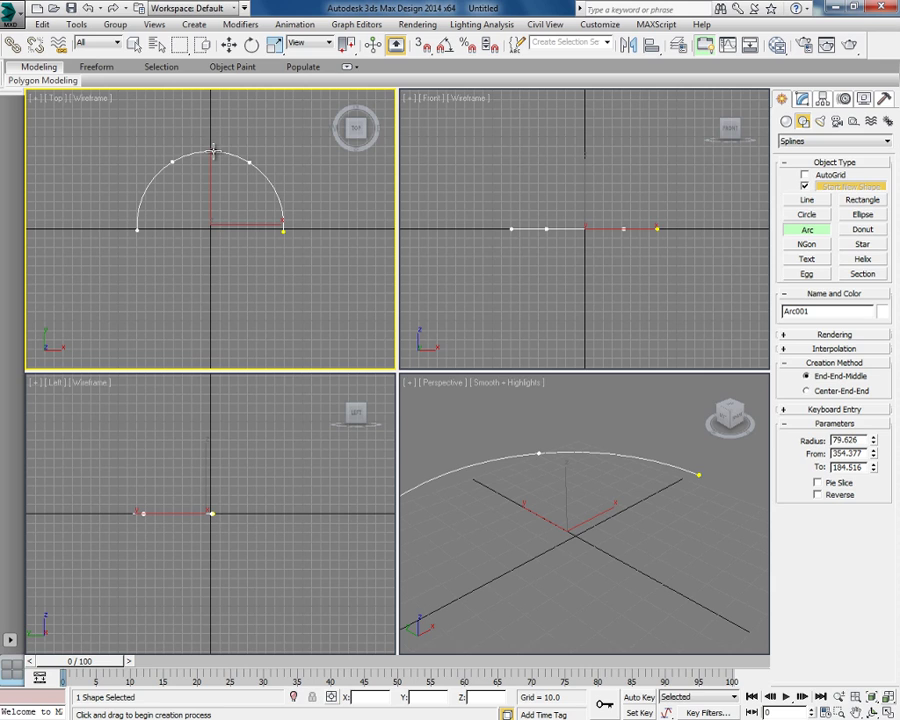
left_click(212, 150)
- Draw an arc below the Top viewport's horizontal axis with the Center-End-End method, centred near the origin with a radius of about 114.1
left_click(810, 391)
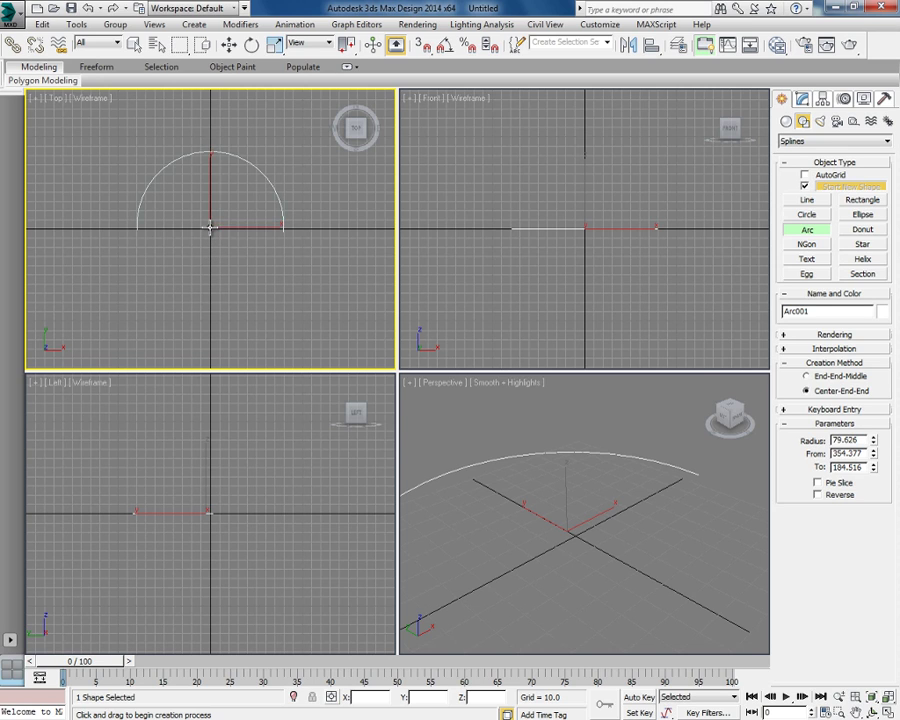
left_click_drag(210, 228, 299, 281)
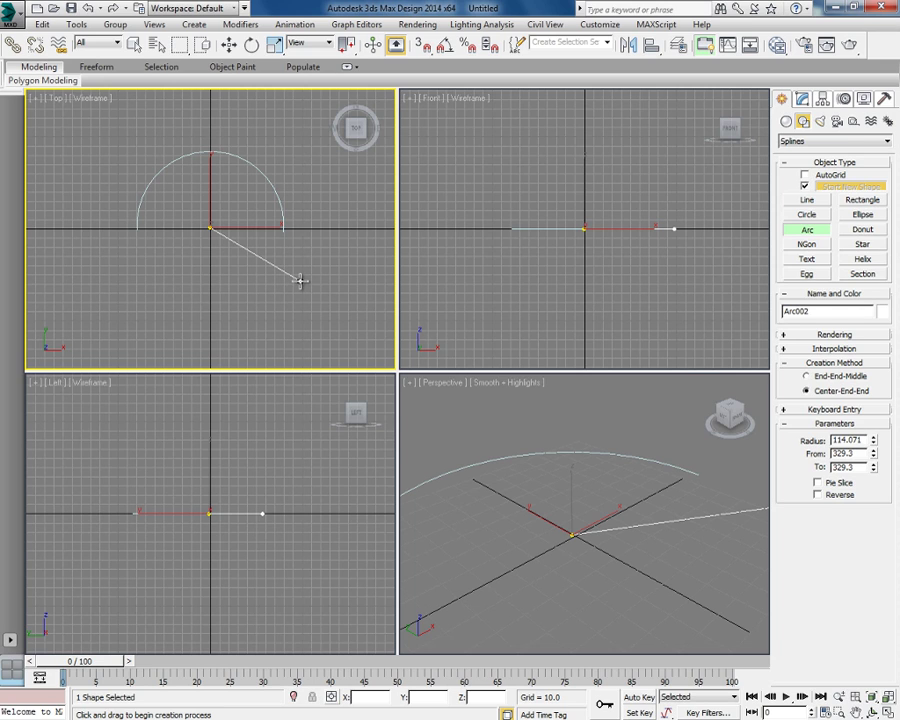
left_click_drag(300, 281, 300, 281)
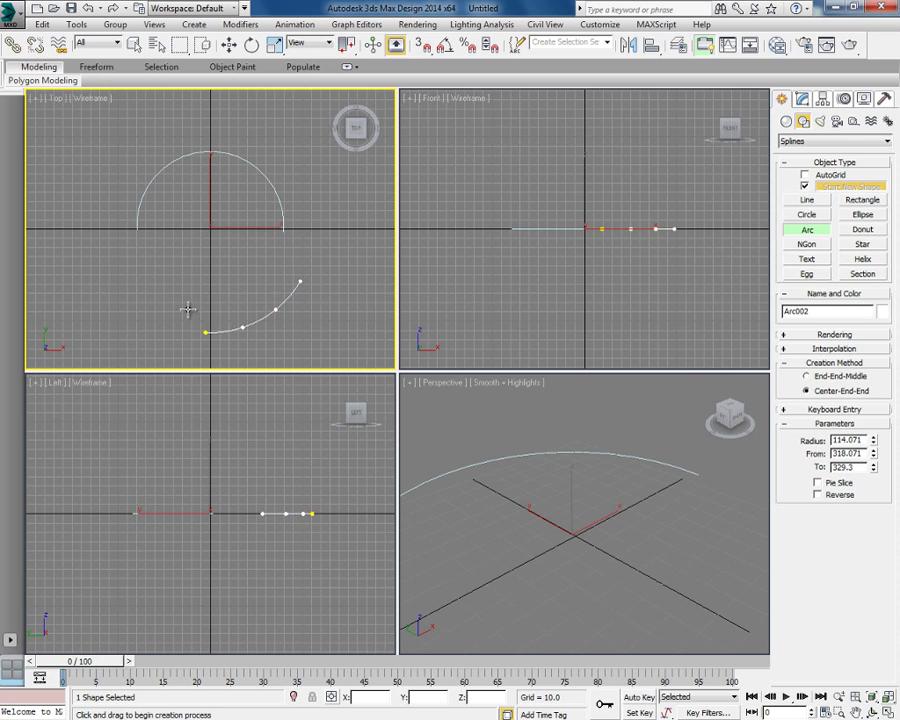
left_click(119, 279)
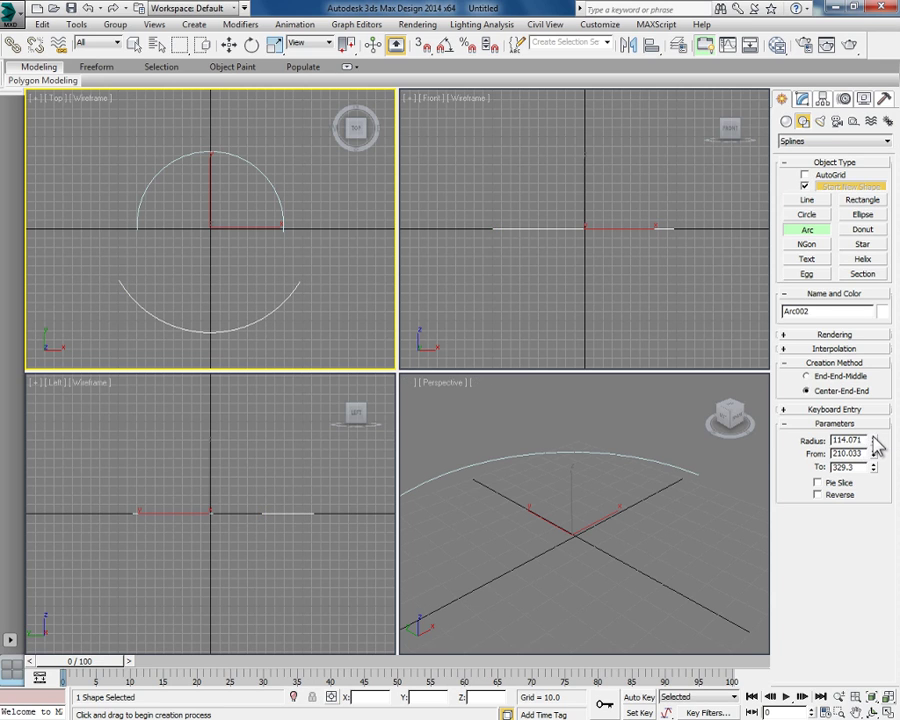
- Set the lower arc's radius to about 106.1, From to 218.4 and To to 345.8, and turn it into a pie slice
left_click_drag(875, 447, 874, 473)
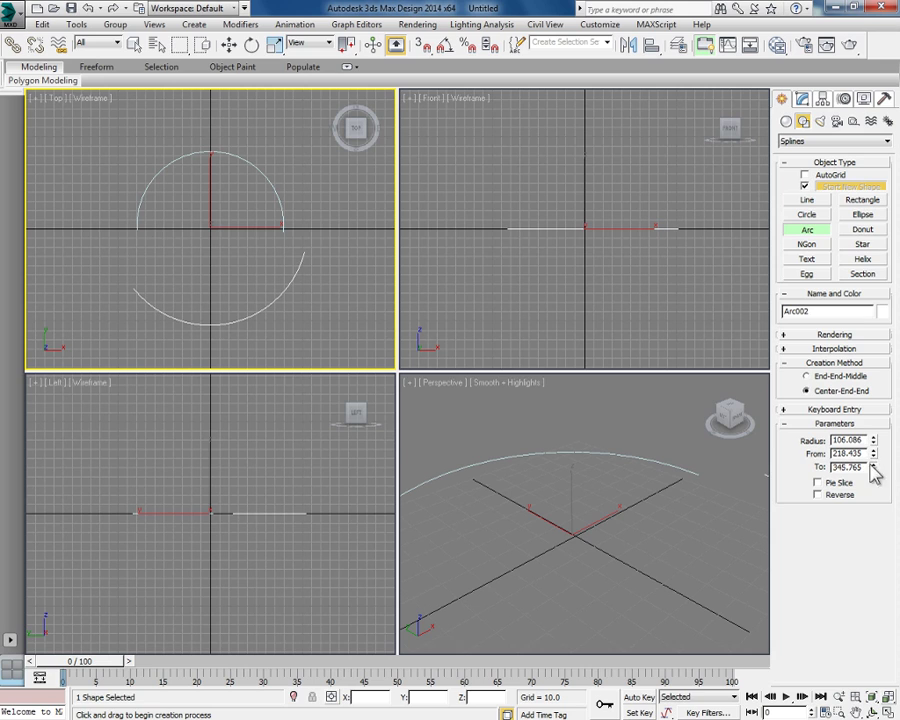
left_click(818, 483)
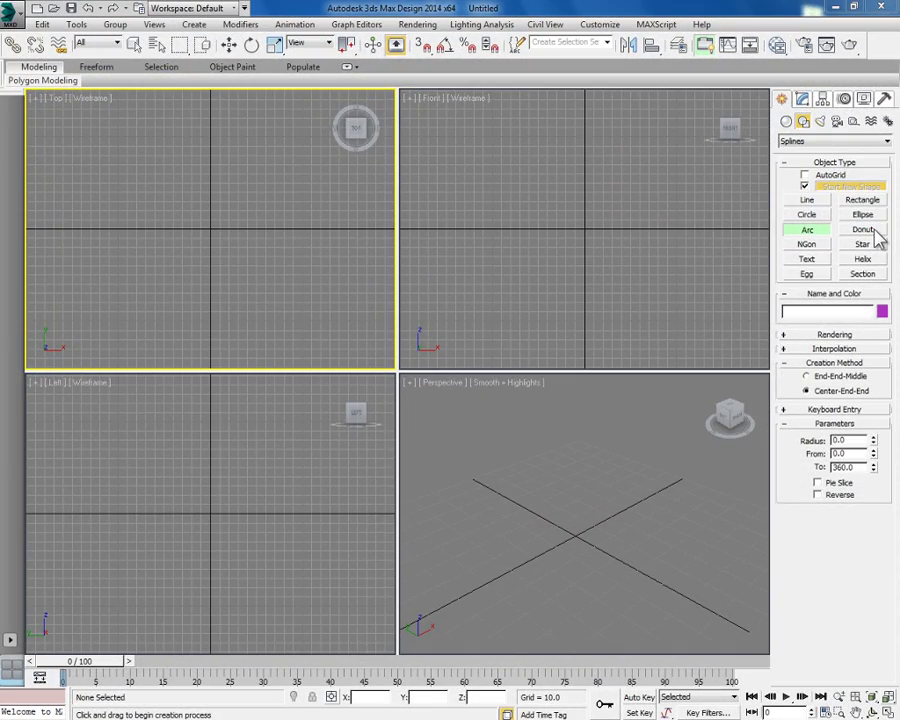
- Draw a donut near the Top viewport's origin with radii of about 72 and 58.2, and adjust its first radius
left_click(864, 230)
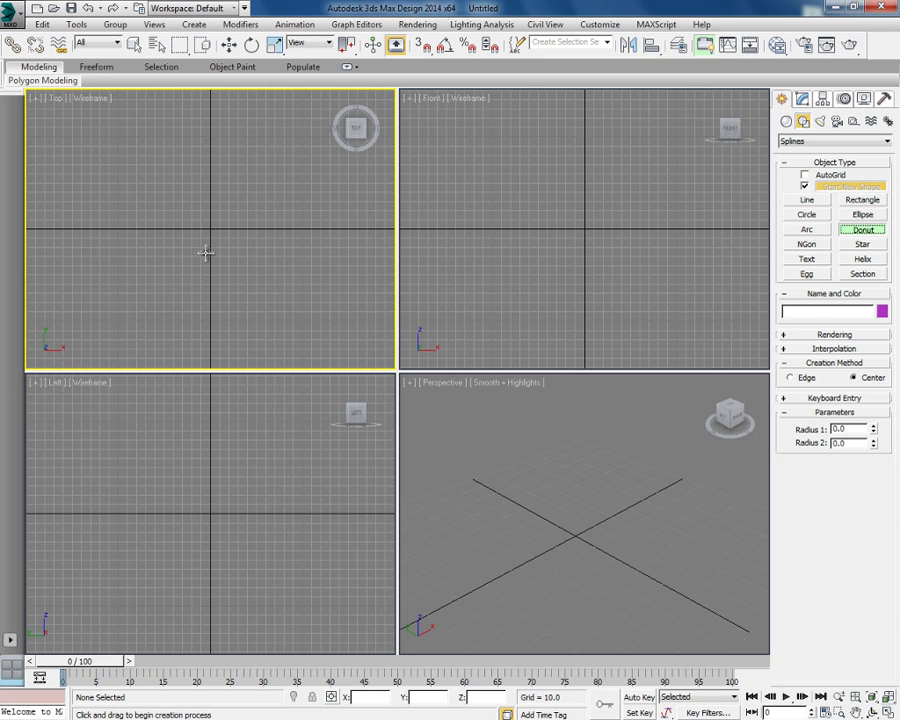
left_click_drag(201, 240, 243, 187)
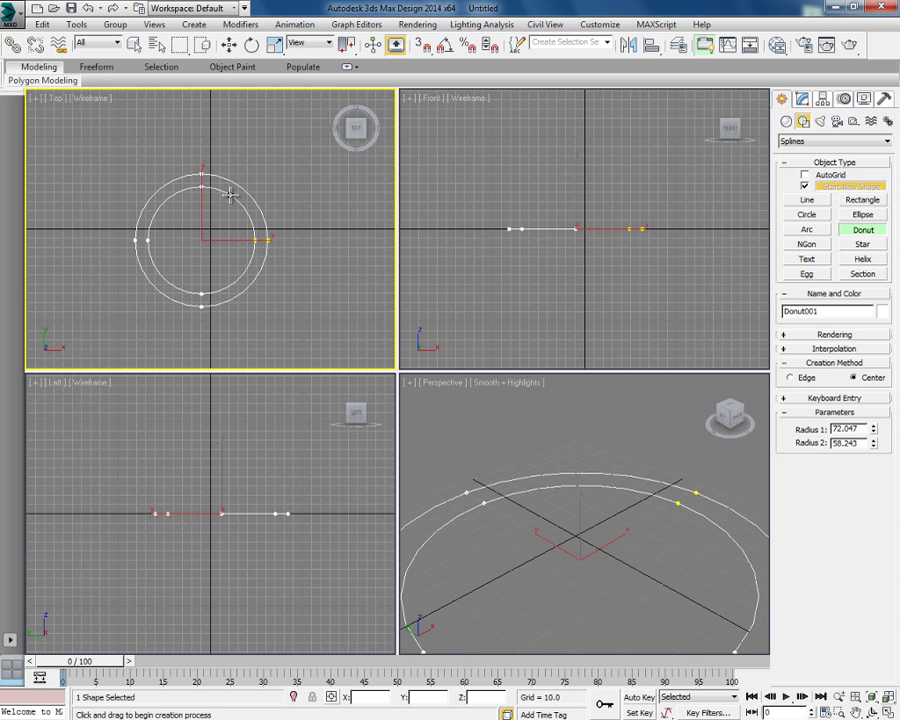
left_click(230, 195)
mouse_move(873, 428)
left_mouse_down()
mouse_move(872, 412)
mouse_move(873, 432)
left_mouse_up()
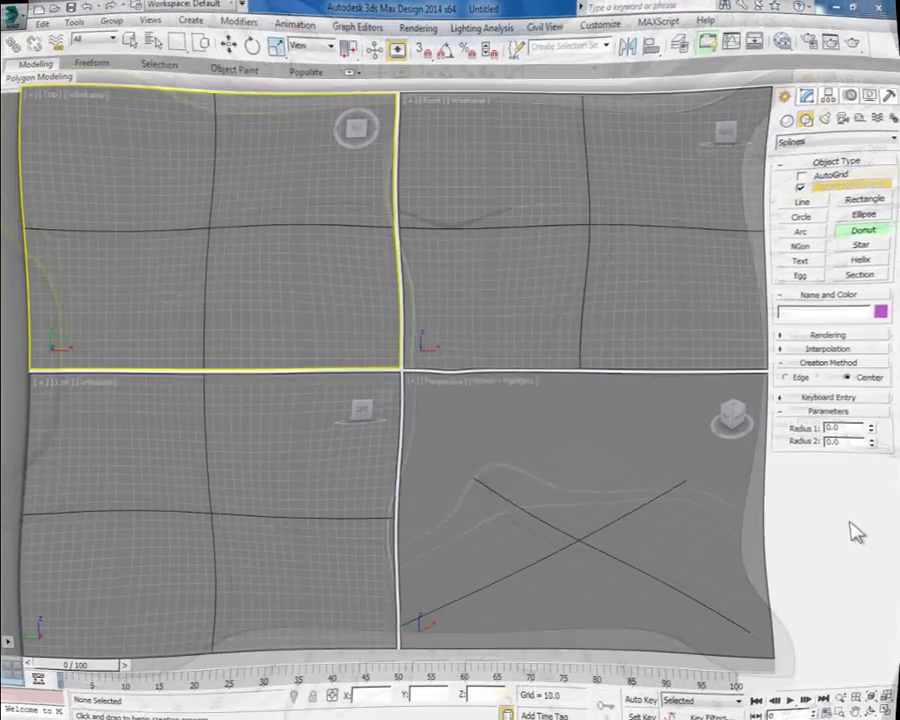
- Draw a six-sided NGon from the Top viewport's origin with a radius of about 99.5, and reduce the radius to about 92.5
left_click(814, 249)
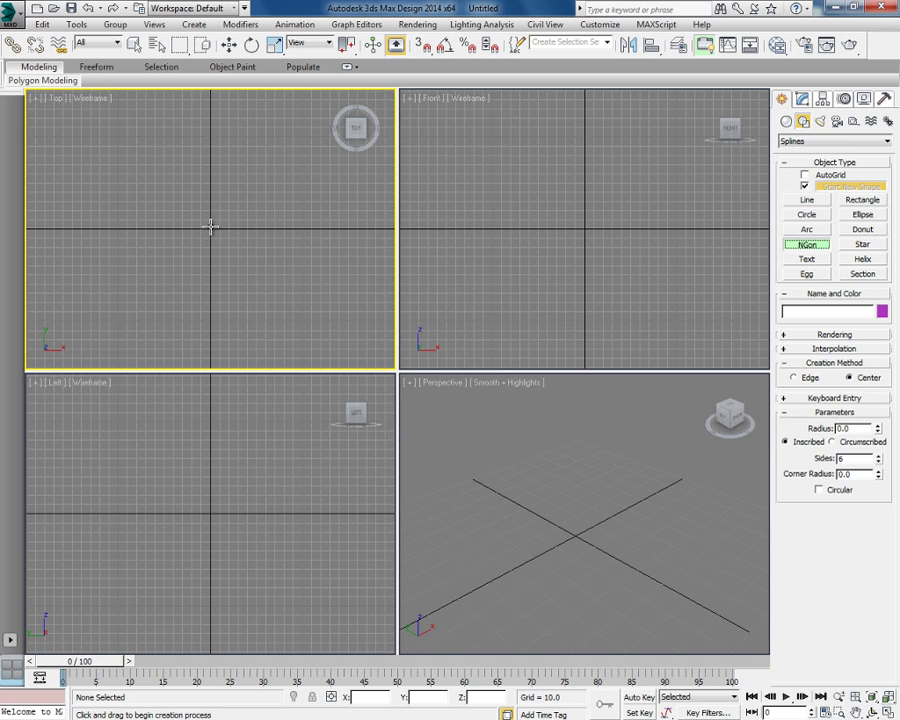
left_click_drag(210, 227, 154, 152)
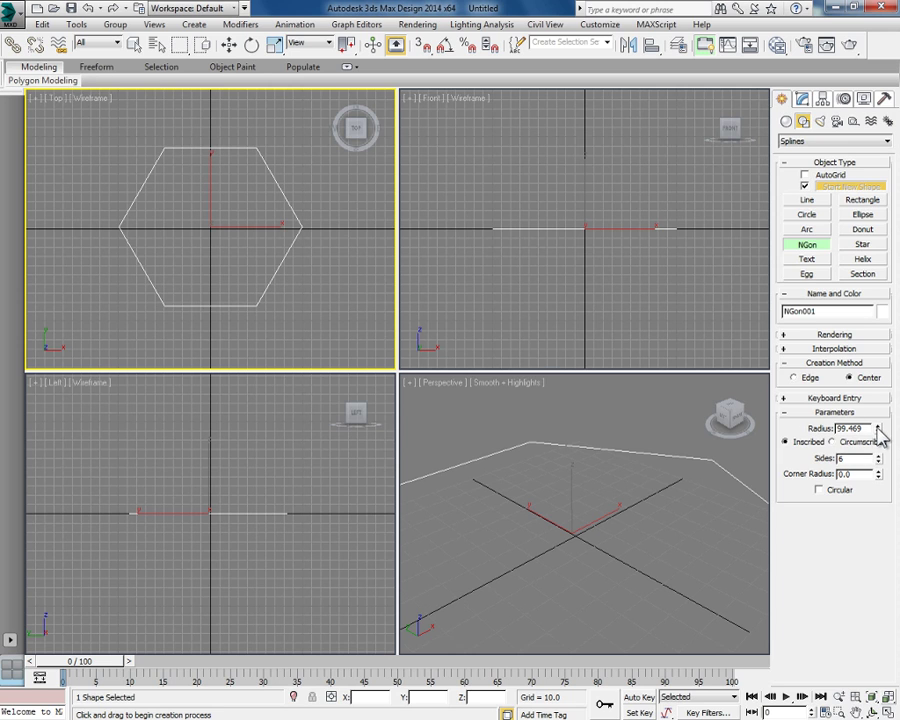
left_click_drag(879, 433, 880, 431)
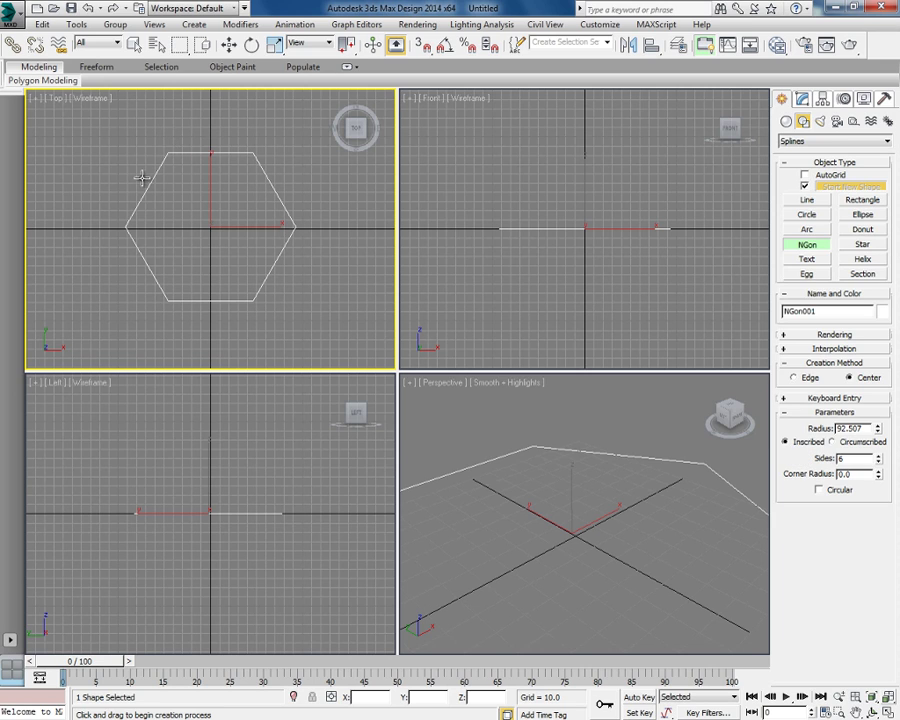
- Make the NGon circumscribed with a radius of about 90.7 and 8 sides
left_click(836, 443)
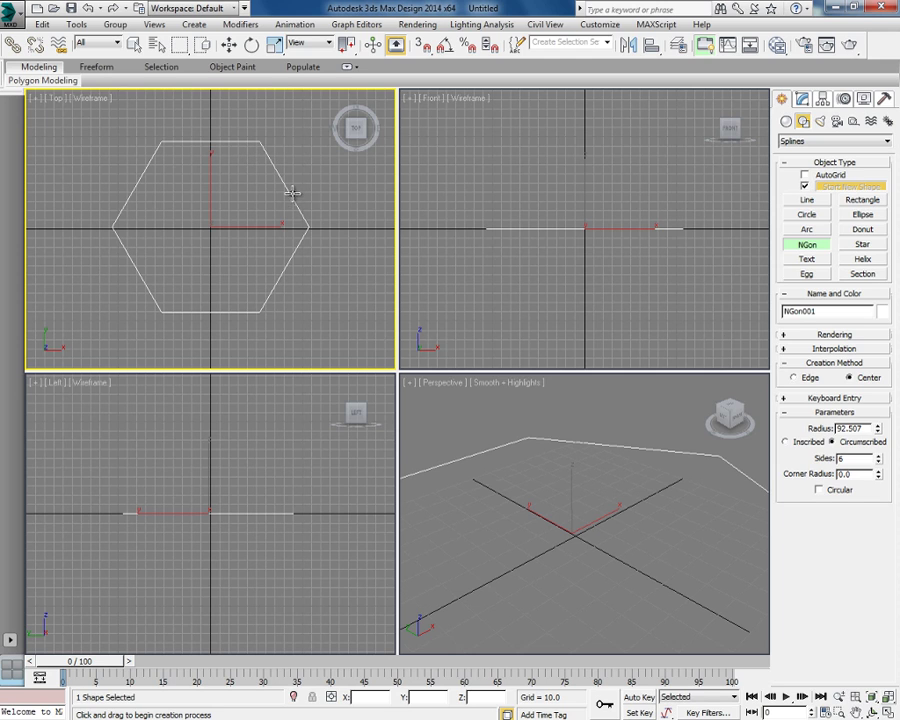
mouse_move(879, 430)
left_mouse_down()
mouse_move(879, 414)
mouse_move(892, 428)
mouse_move(880, 436)
left_mouse_up()
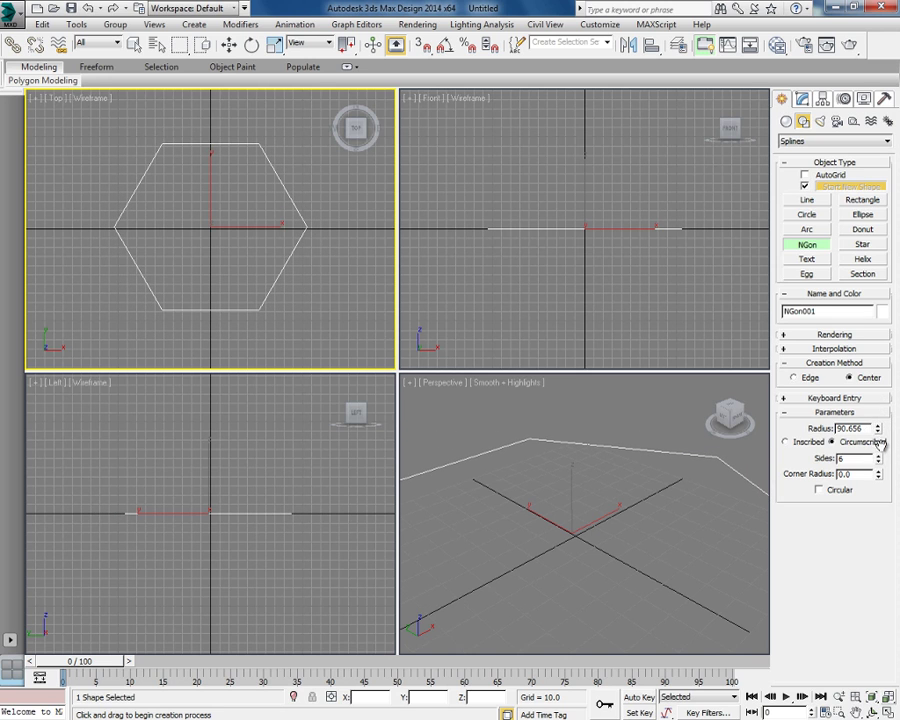
mouse_move(881, 455)
left_mouse_down()
mouse_move(881, 444)
mouse_move(880, 465)
mouse_move(879, 453)
left_mouse_up()
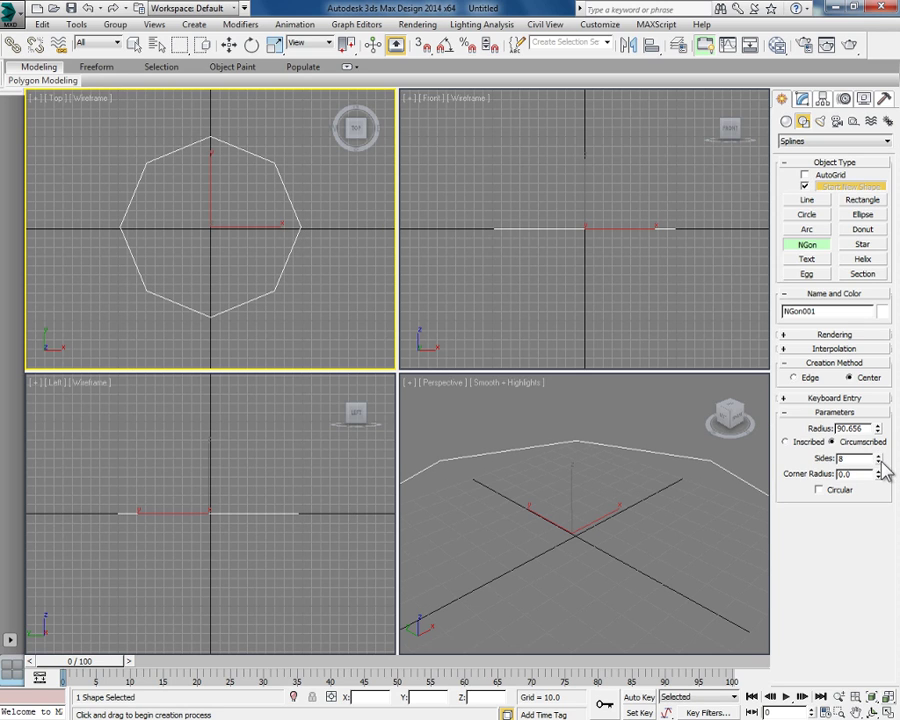
- Try different corner radius values on the eight-sided NGon
left_click_drag(879, 474, 889, 425)
left_click_drag(879, 478, 879, 470)
left_click_drag(879, 478, 880, 286)
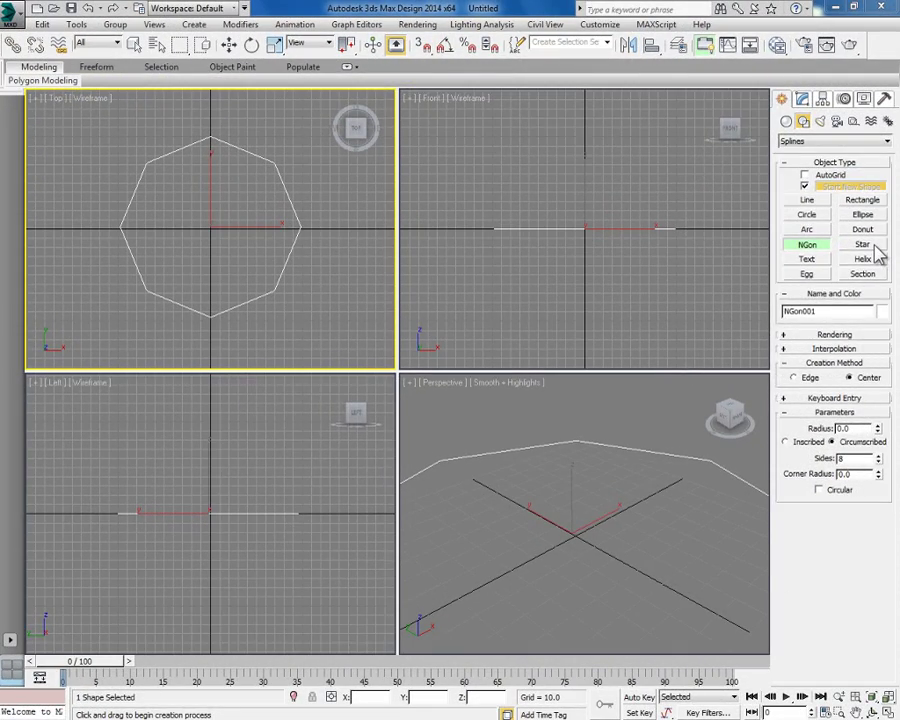
- Draw a six-pointed star from the Top viewport's origin with radii of about 126.9 and 37.4
left_click(866, 245)
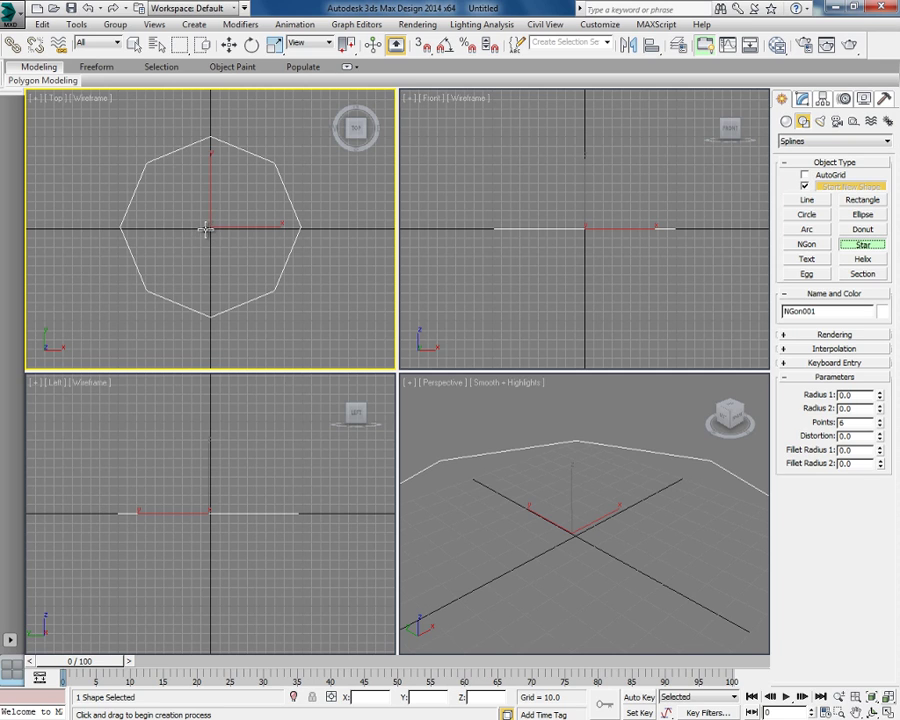
left_click_drag(210, 228, 229, 116)
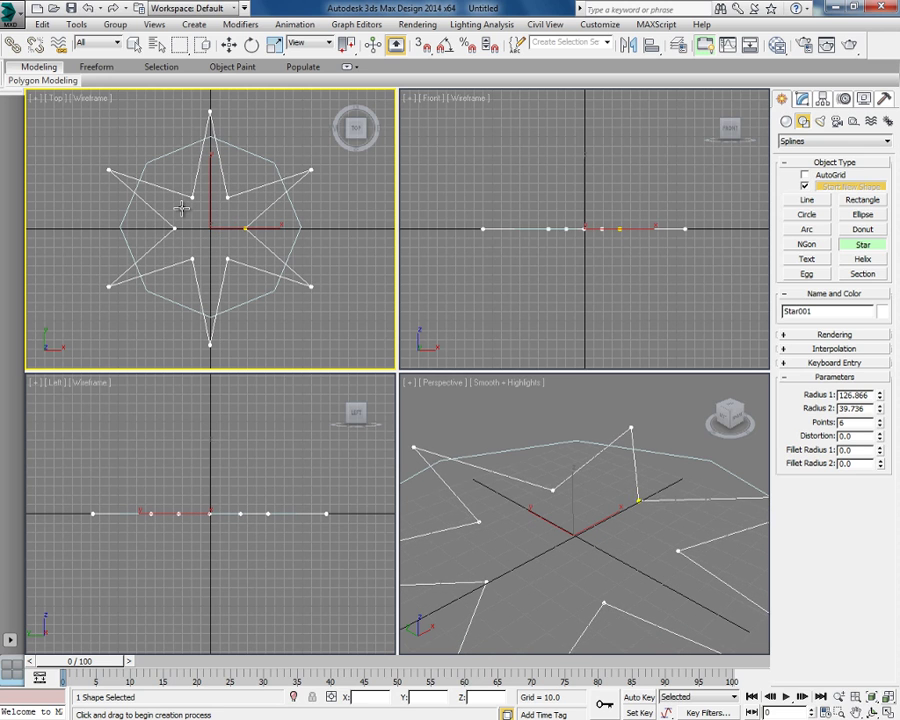
left_click(181, 207)
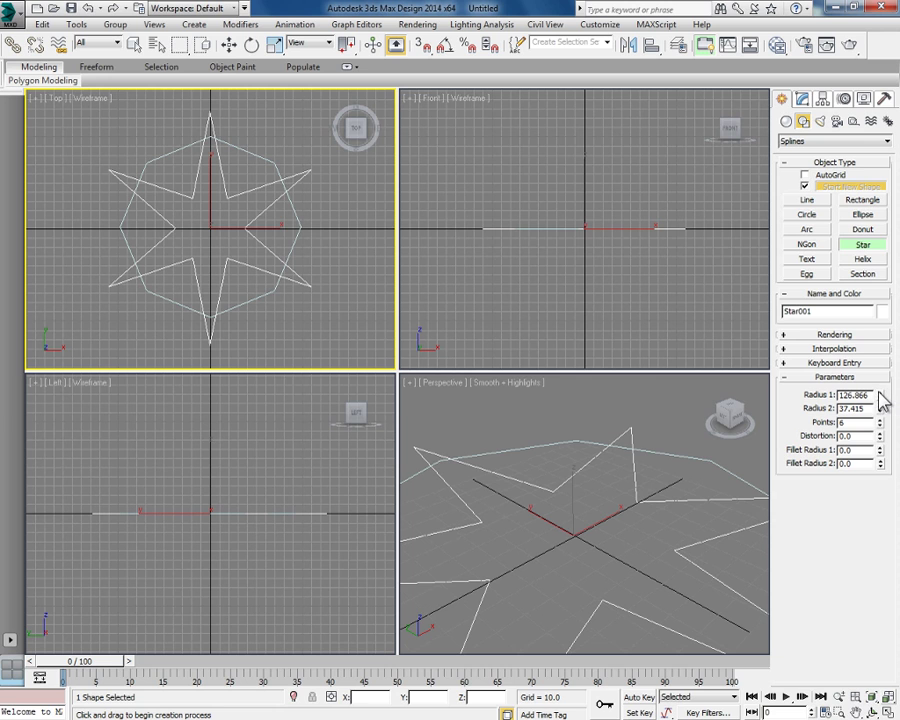
- Set the star to radii of about 142.1 and 43.4 with 12 points, and adjust its distortion to about 1.41
left_click_drag(882, 400, 879, 437)
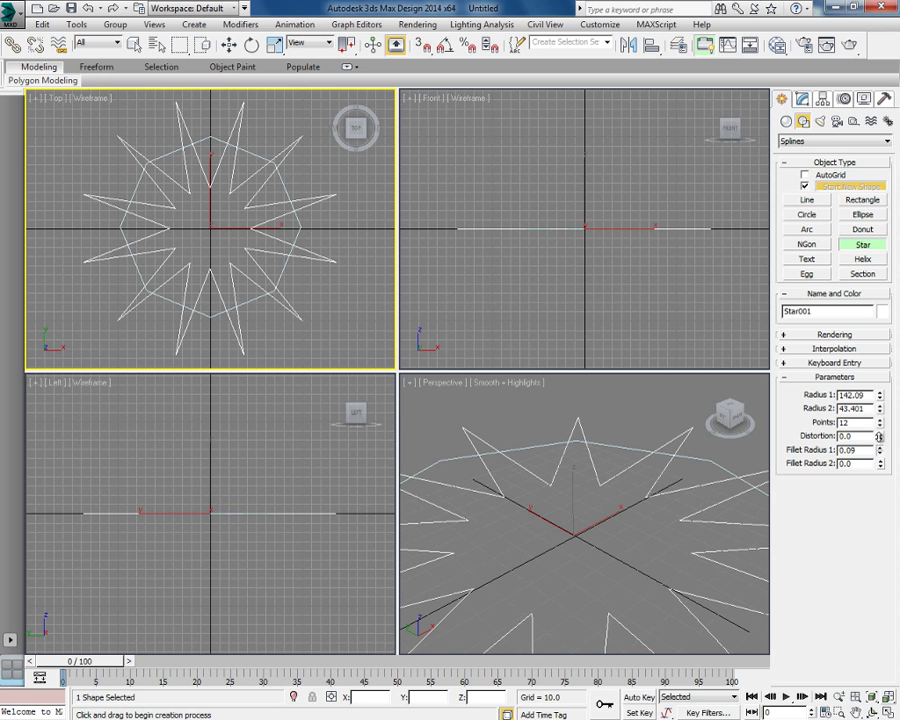
left_click_drag(875, 238, 620, 233)
left_click_drag(879, 436, 730, 432)
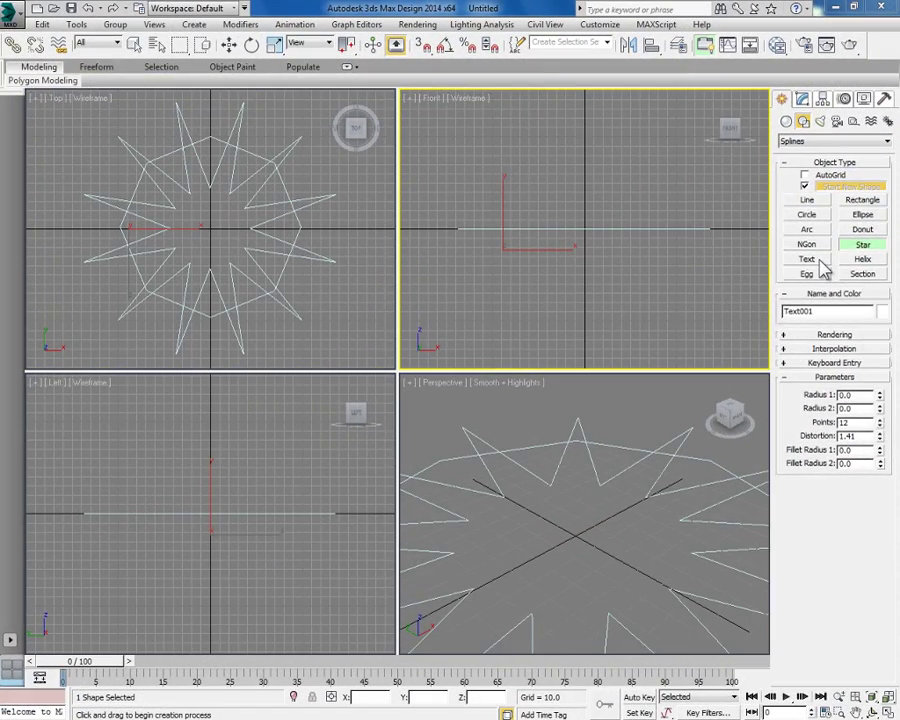
- Place a text shape in the Front viewport below the horizontal axis and change its content to "Easy Tutorials"
left_click(815, 260)
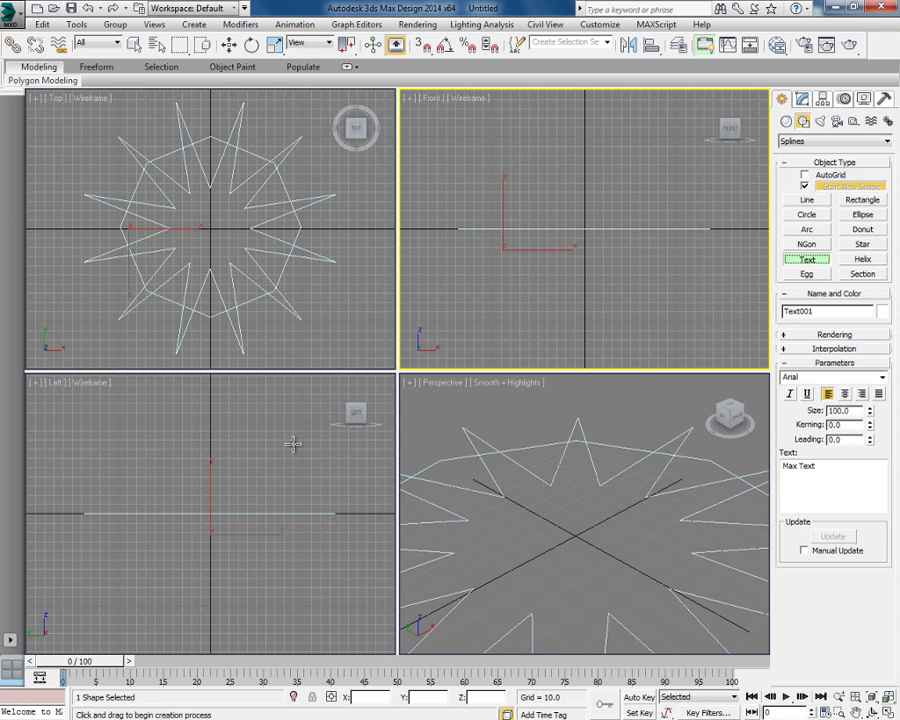
left_click(502, 292)
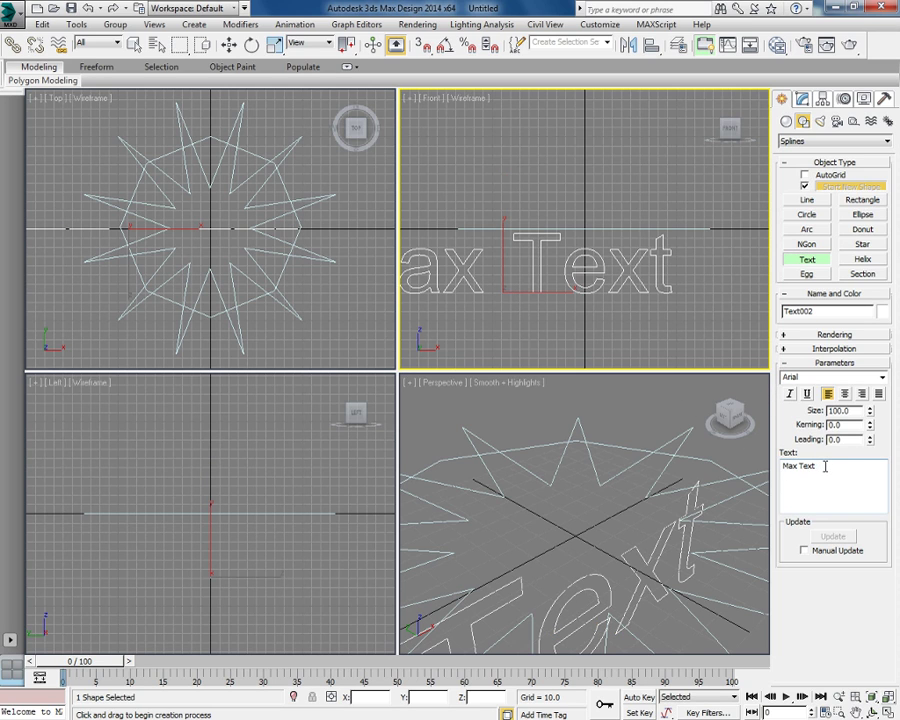
left_click_drag(825, 466, 783, 466)
type("Easy Tutorials")
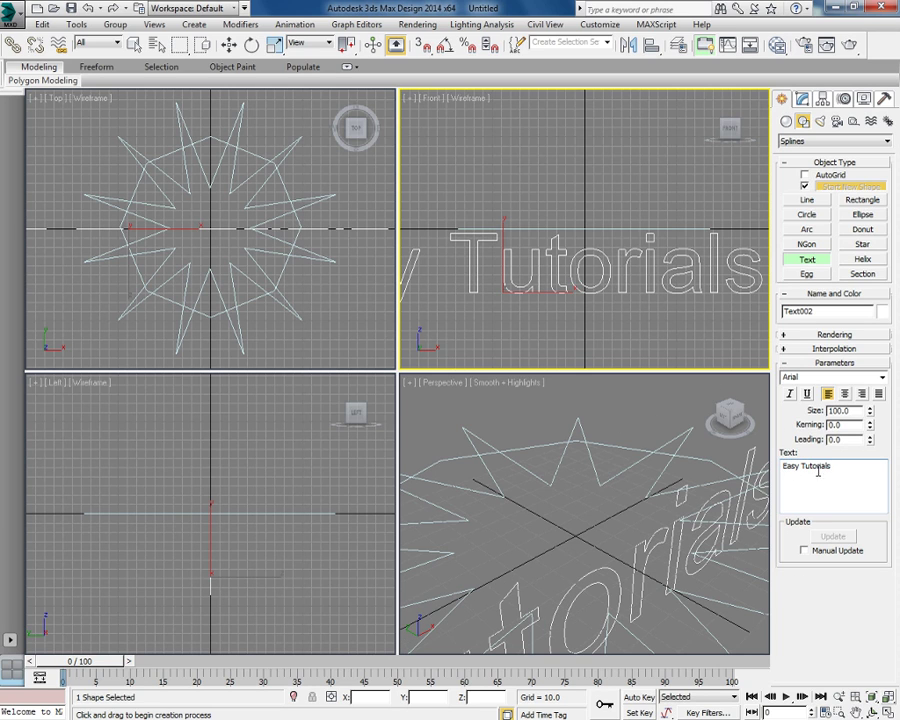
- Make the "Easy Tutorials" text italic and underlined
left_click_drag(834, 466, 783, 466)
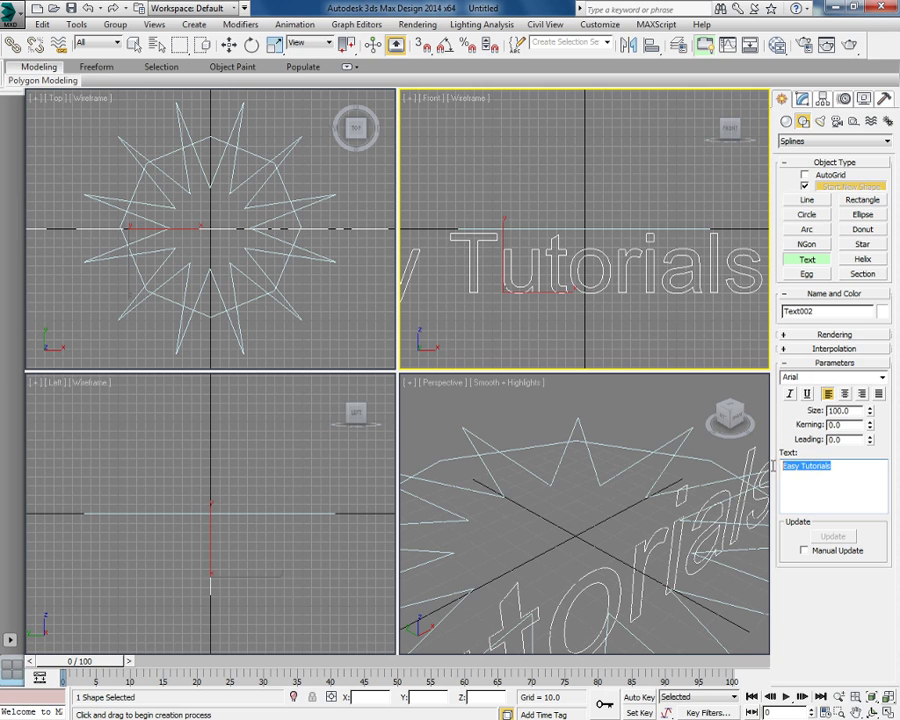
left_click(790, 394)
left_click(807, 394)
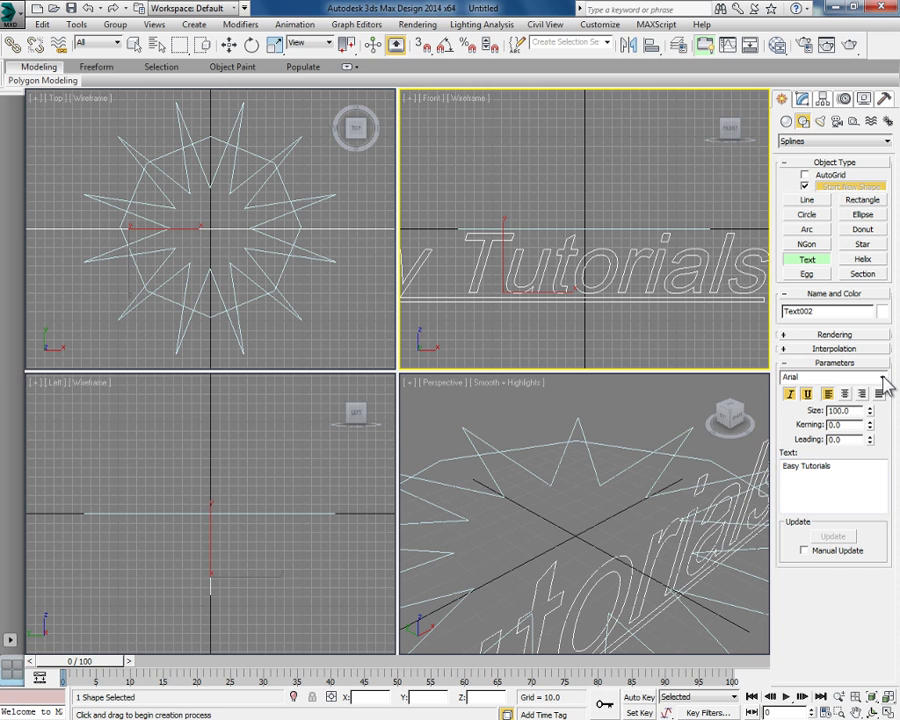
left_click_drag(870, 420, 869, 419)
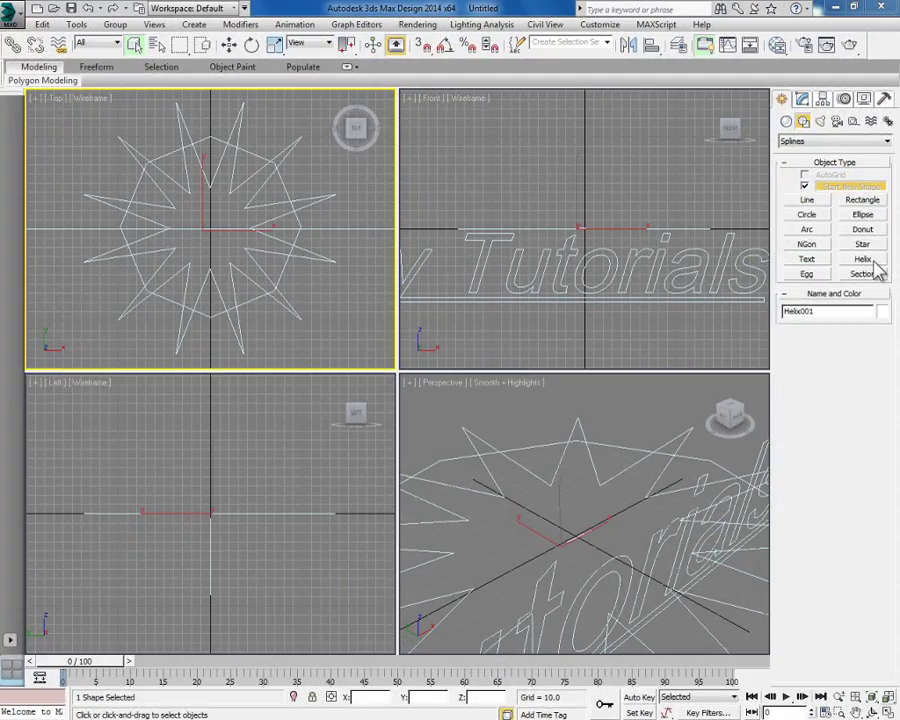
- Draw a helix at the Top viewport's origin with a first radius of about 19, a height of about 68.2 and a second radius of 0
left_click(873, 262)
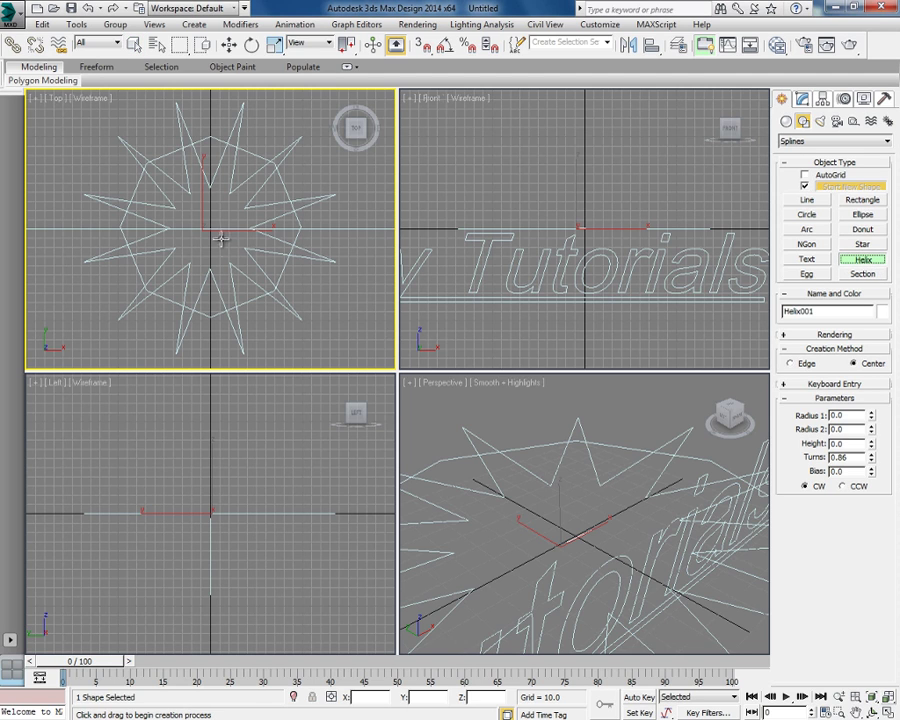
left_click_drag(210, 228, 225, 234)
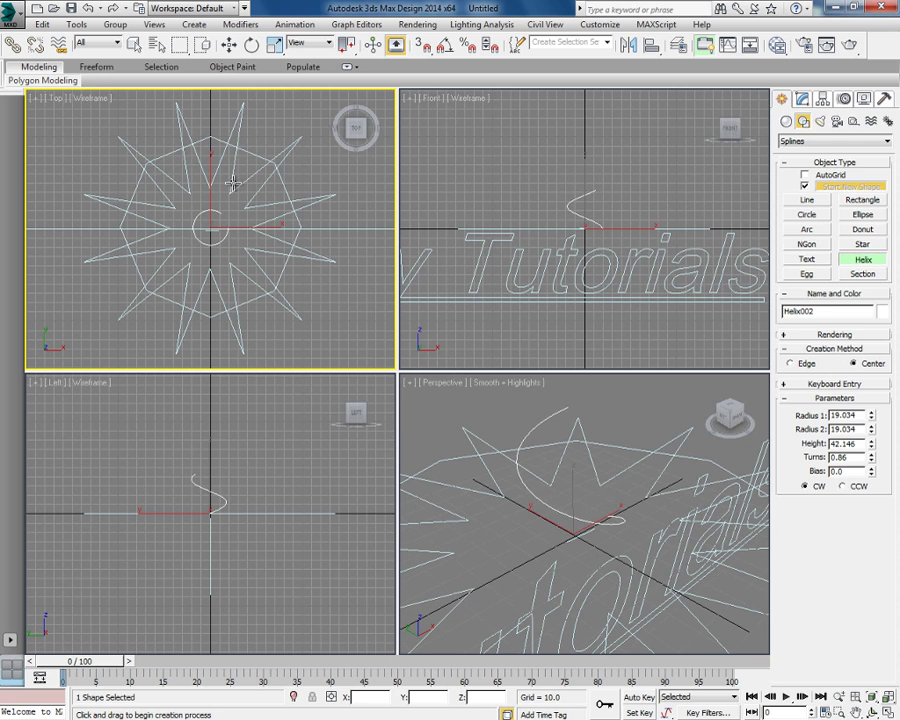
left_click(224, 184)
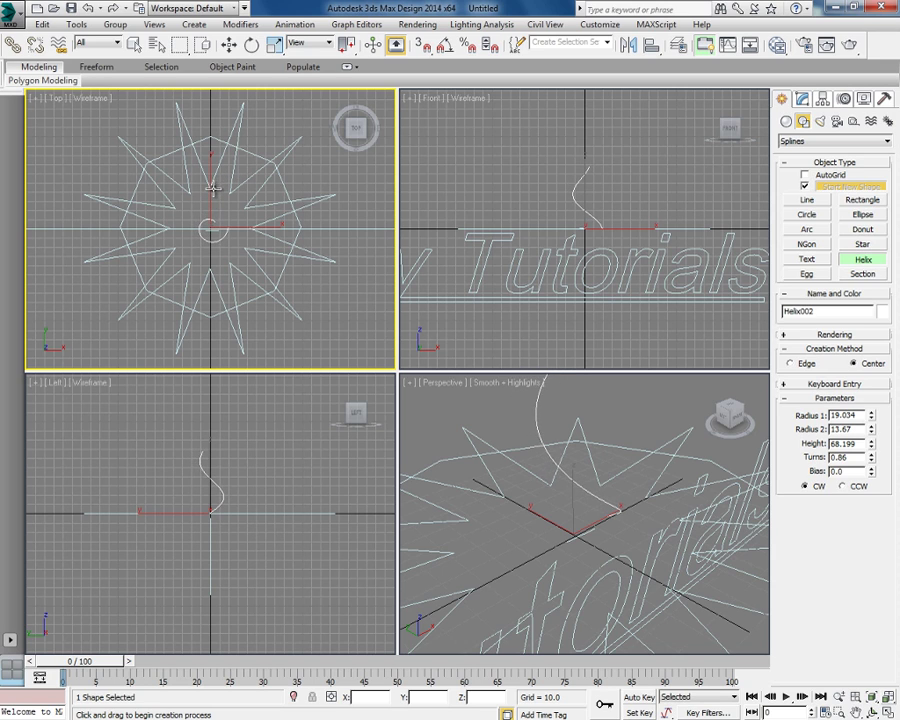
left_click(215, 211)
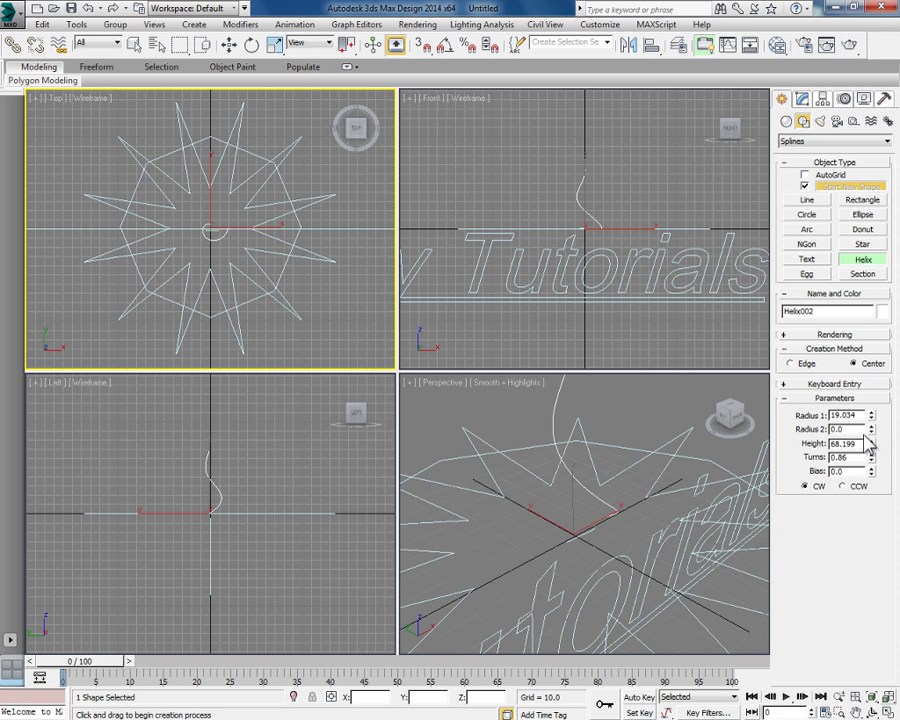
- Adjust the helix to radii of about 34.8 and 0.14, height 86.6, 3.9 turns and bias 0.32, and set its direction to counter-clockwise
left_click_drag(873, 424, 890, 249)
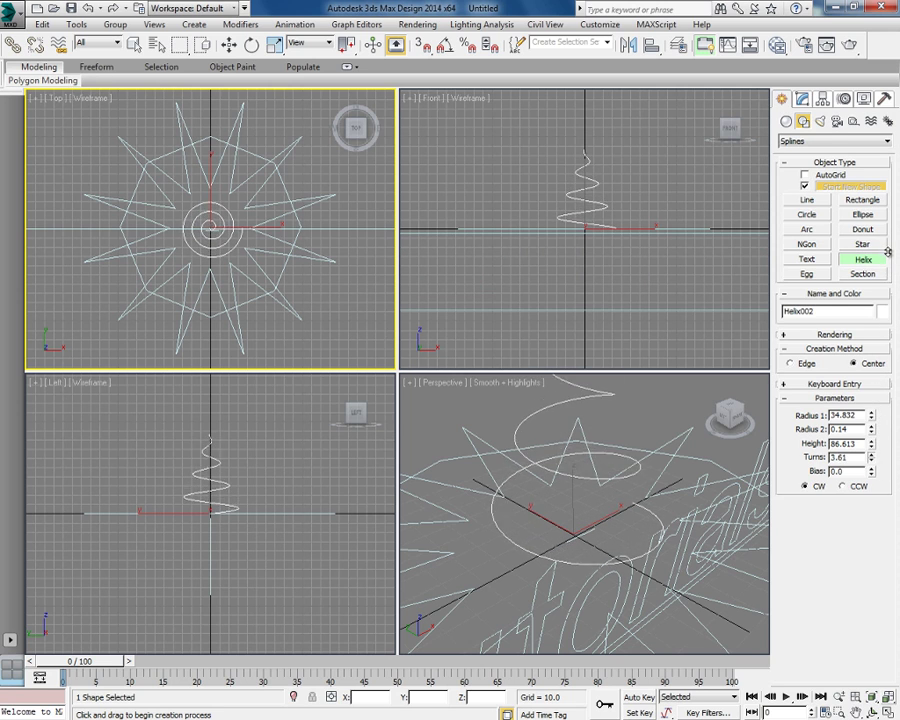
left_click_drag(872, 476, 880, 452)
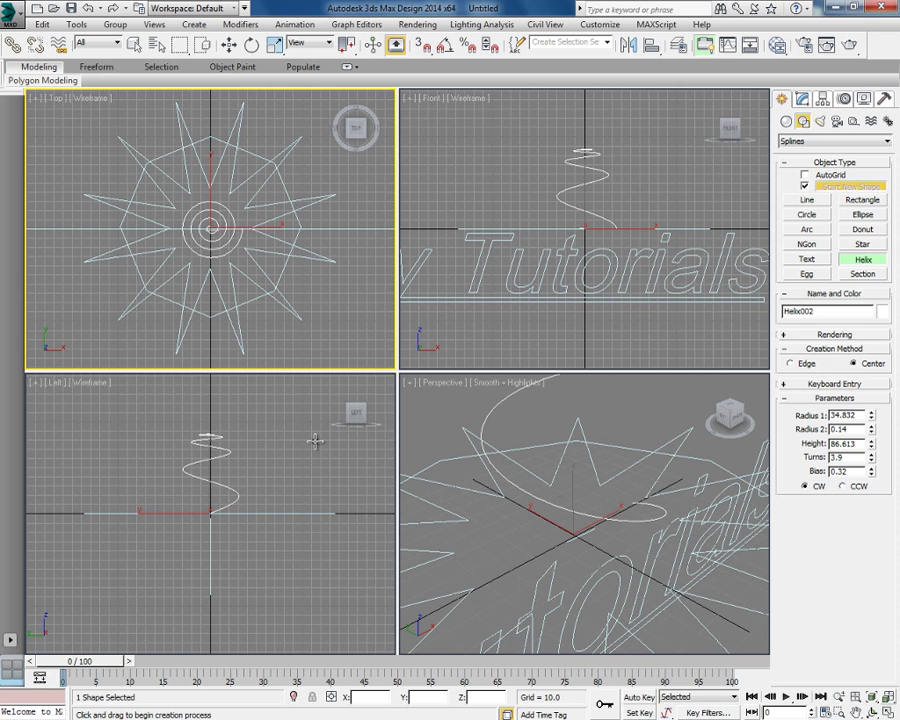
left_click(842, 486)
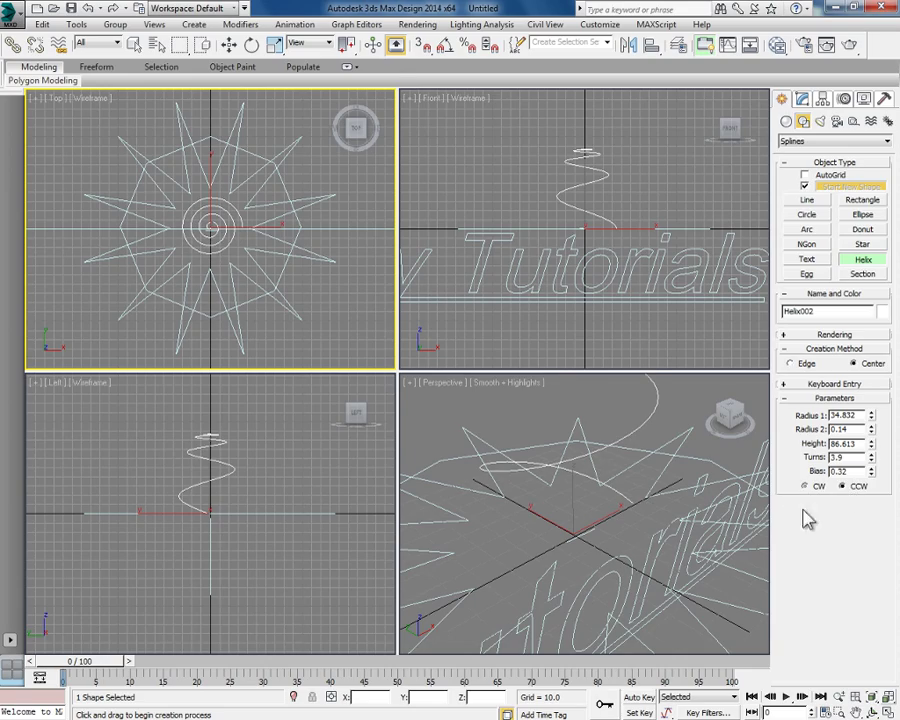
left_click(805, 486)
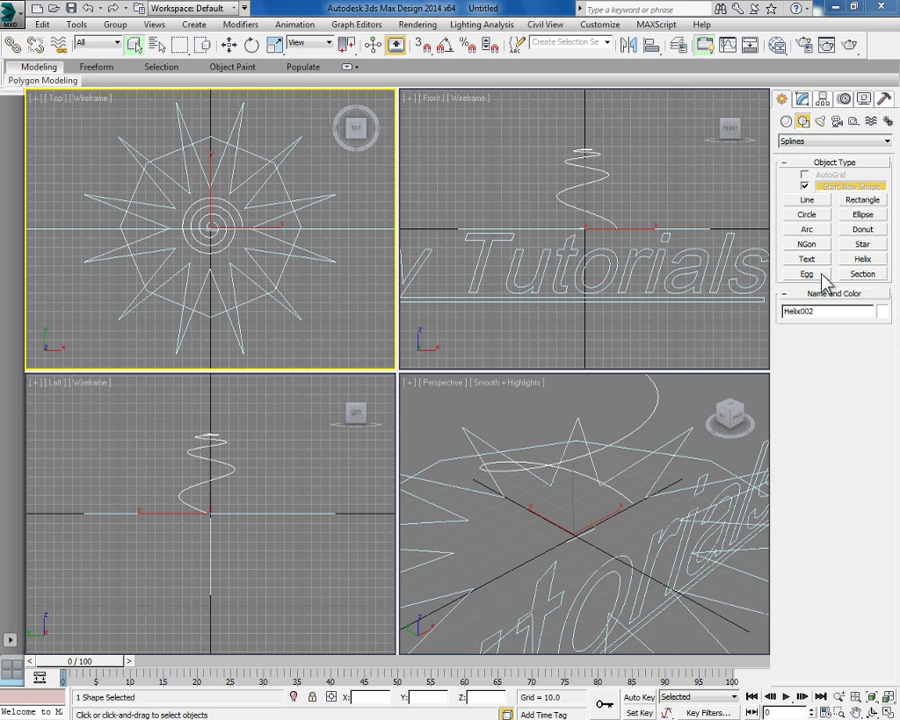
- Draw an outlined egg in the Top viewport, about 140.4 long and 93.6 wide, with 9.1 thickness and an angle of about -38.7
left_click(822, 271)
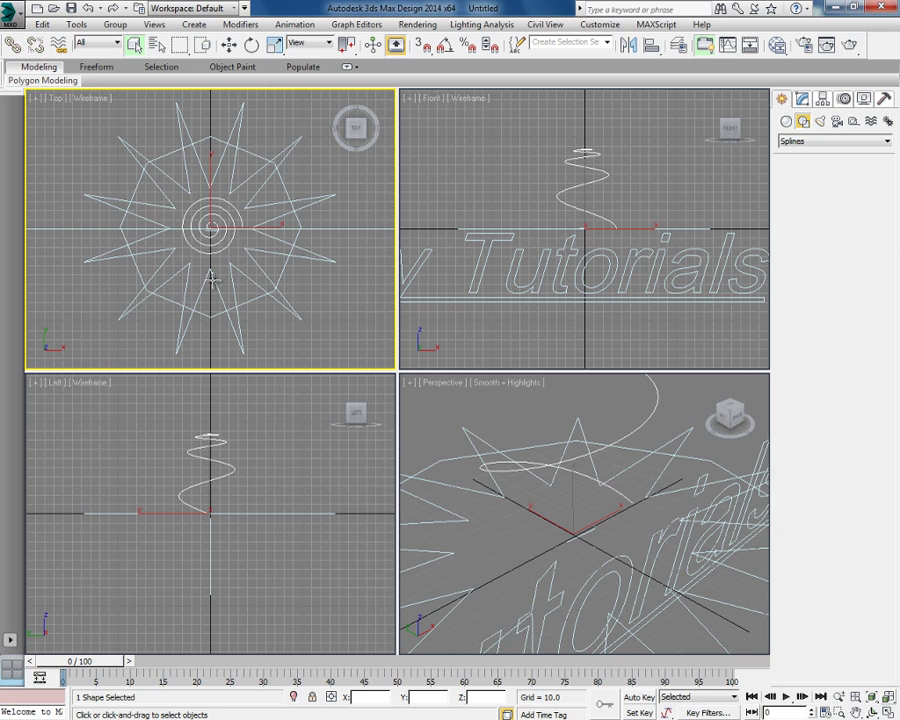
left_click_drag(145, 324, 190, 268)
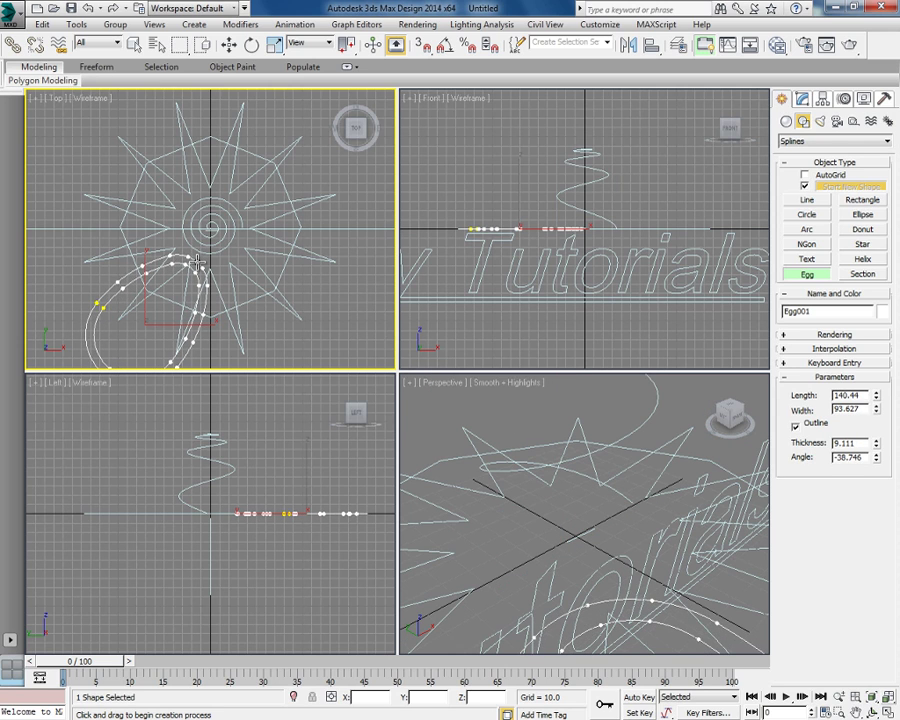
left_click(138, 186)
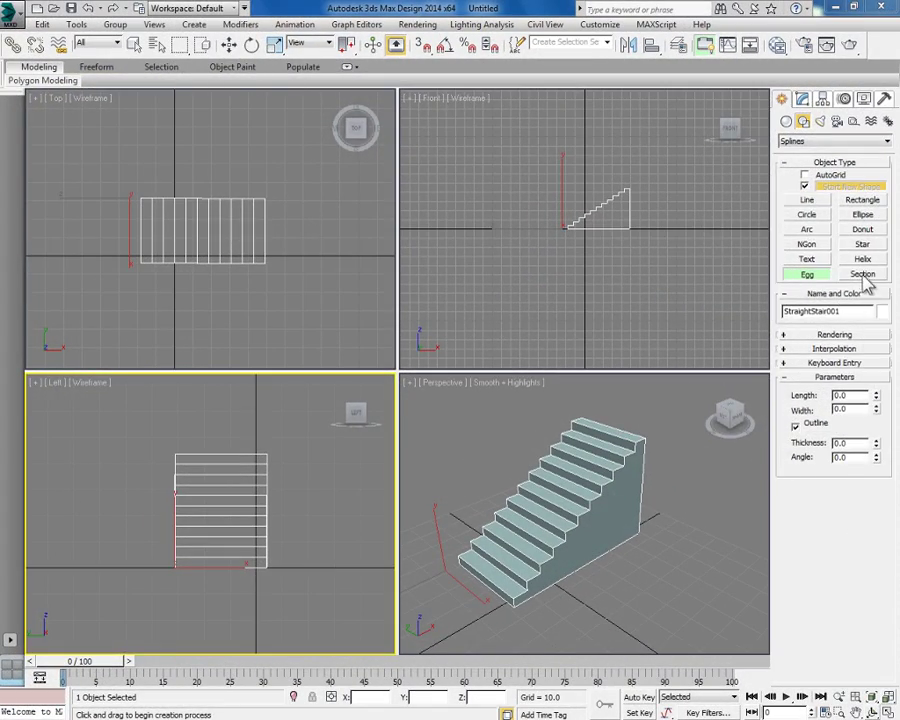
- Draw a section plane of about 58.5 by 46.1 centered on the stairs in the Left viewport and create its section shape under the suggested name
left_click(864, 276)
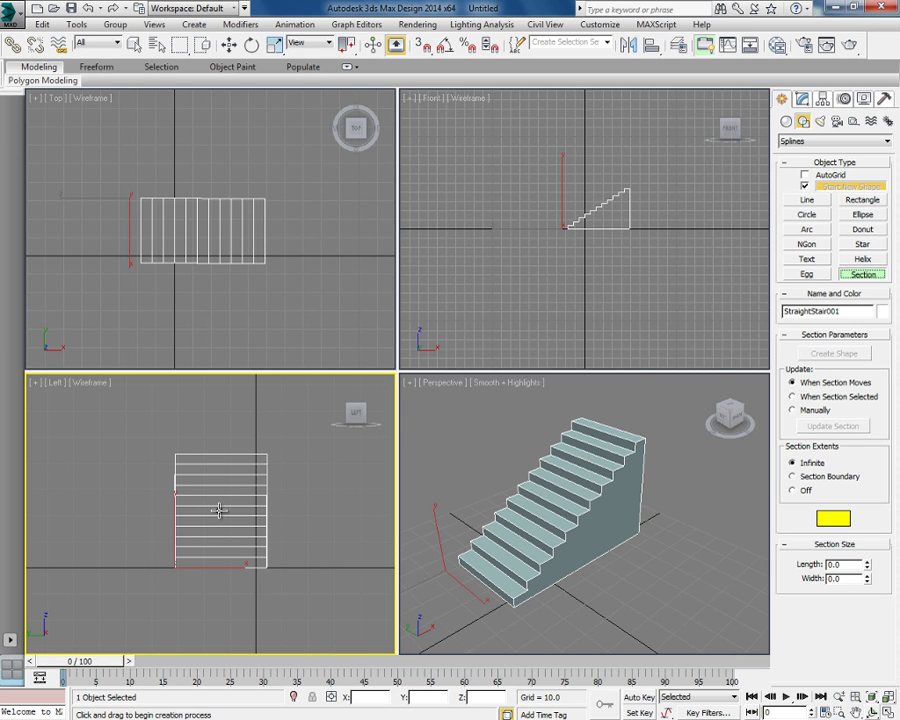
left_click_drag(219, 510, 280, 433)
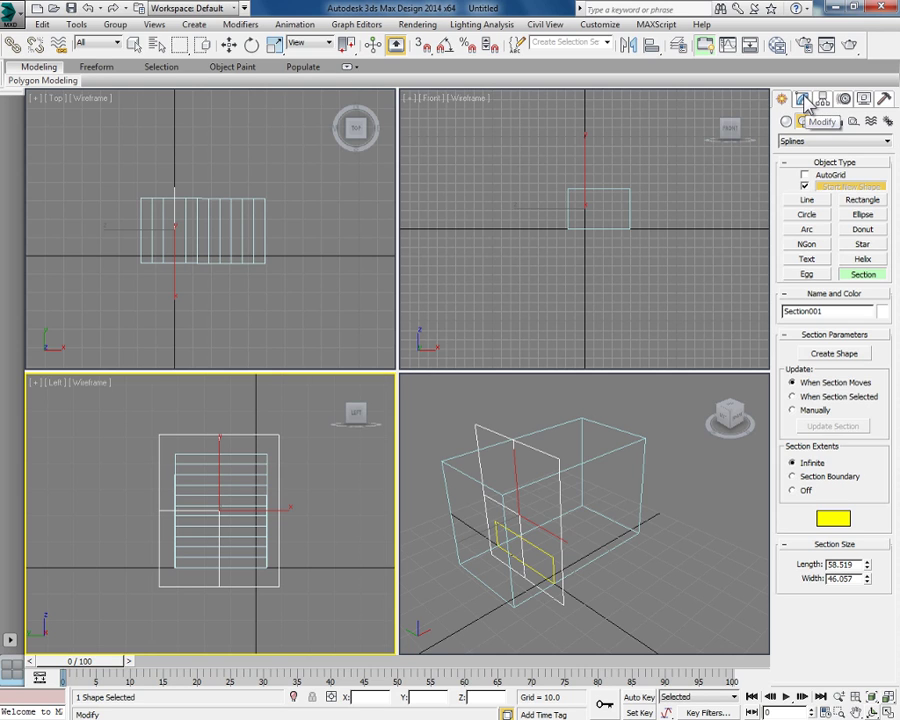
left_click(844, 357)
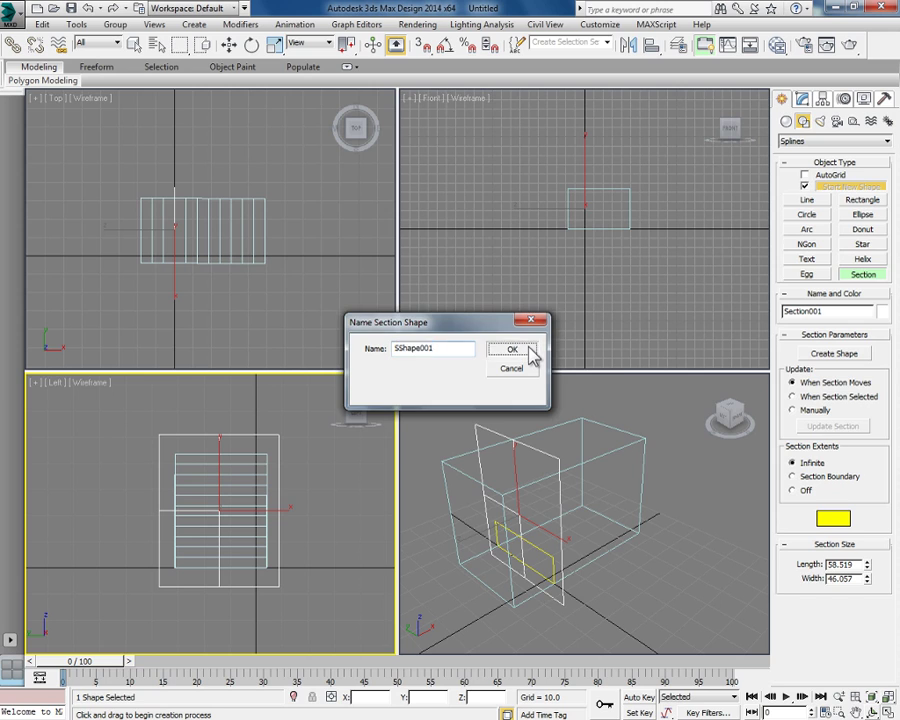
left_click(511, 348)
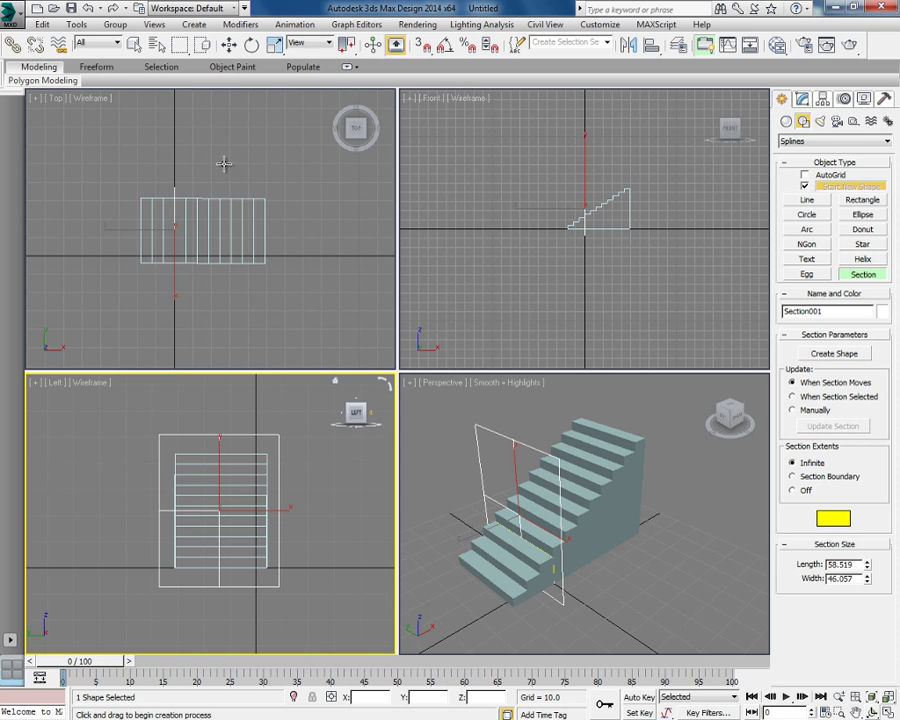
- Select Section001 by name and export only the selection to the Desktop as an AutoCAD 2013 DWG file named "aaa"
left_click(157, 45)
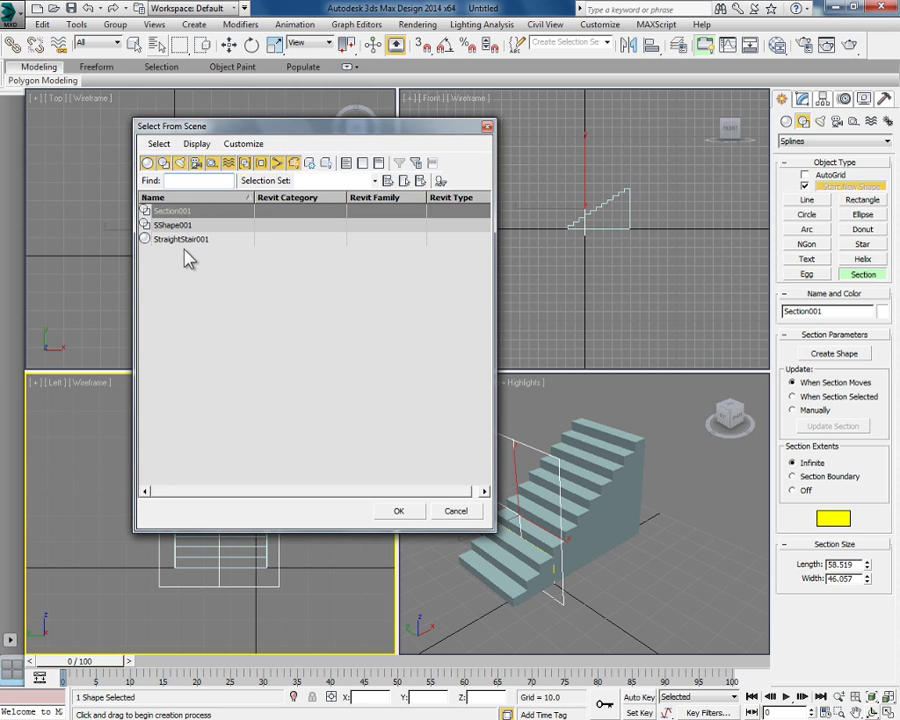
left_click(172, 211)
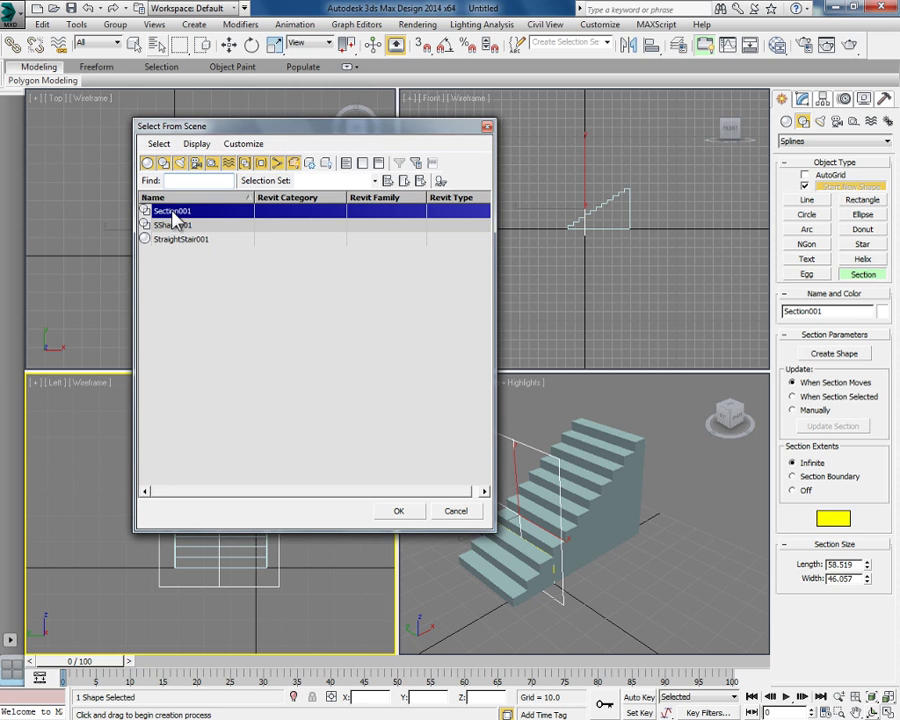
left_click(398, 511)
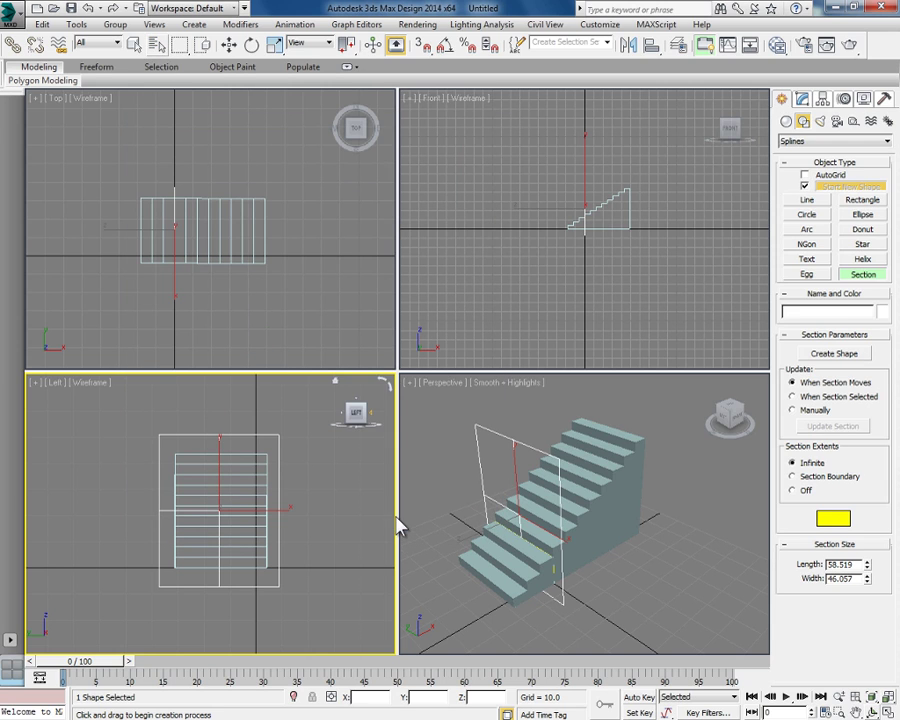
left_click(12, 12)
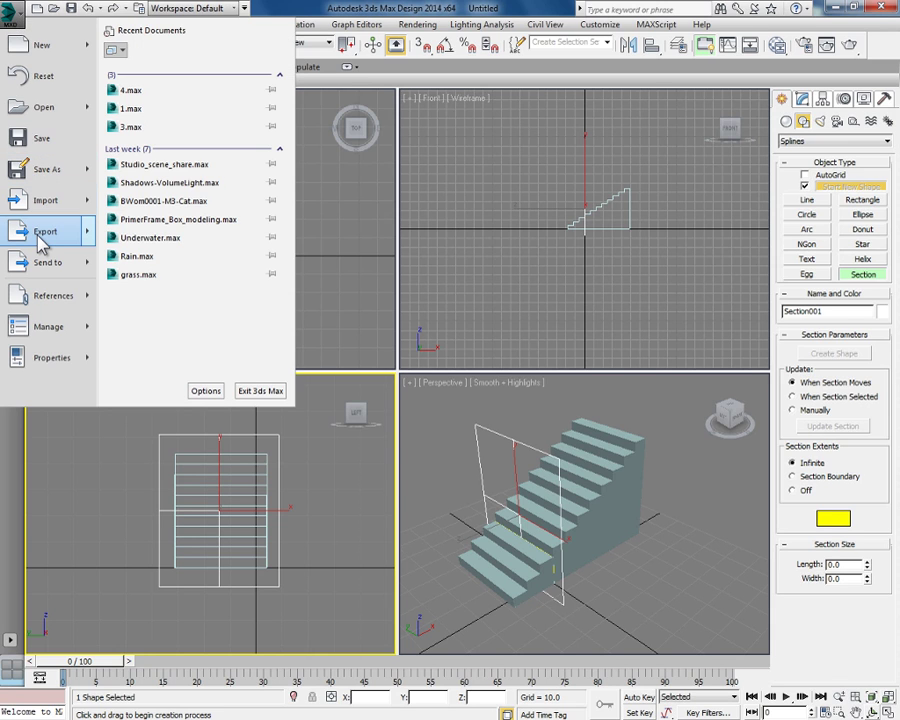
mouse_move(38, 237)
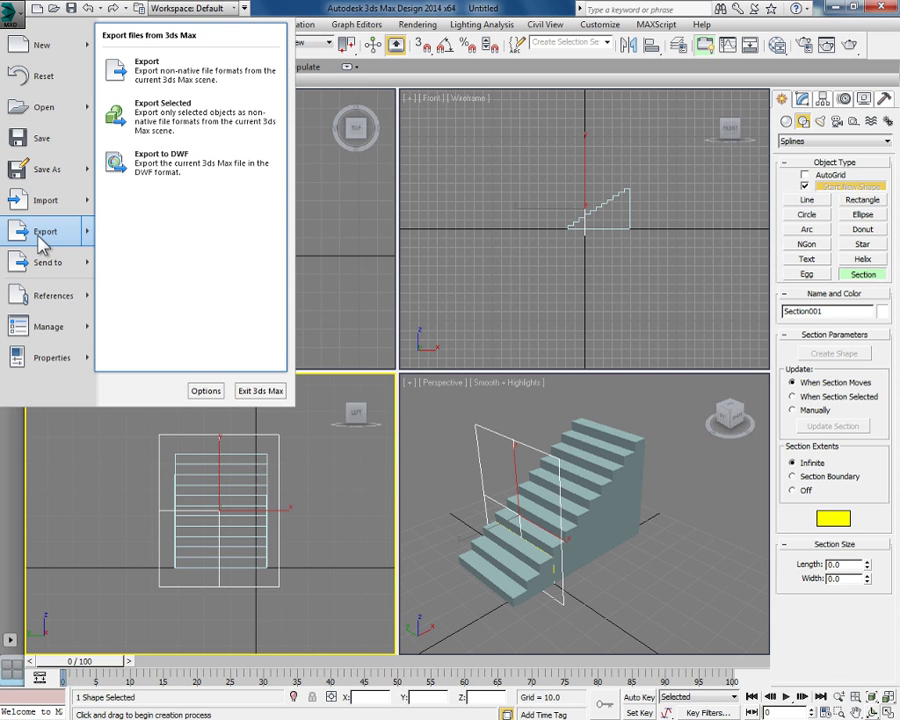
left_click(204, 115)
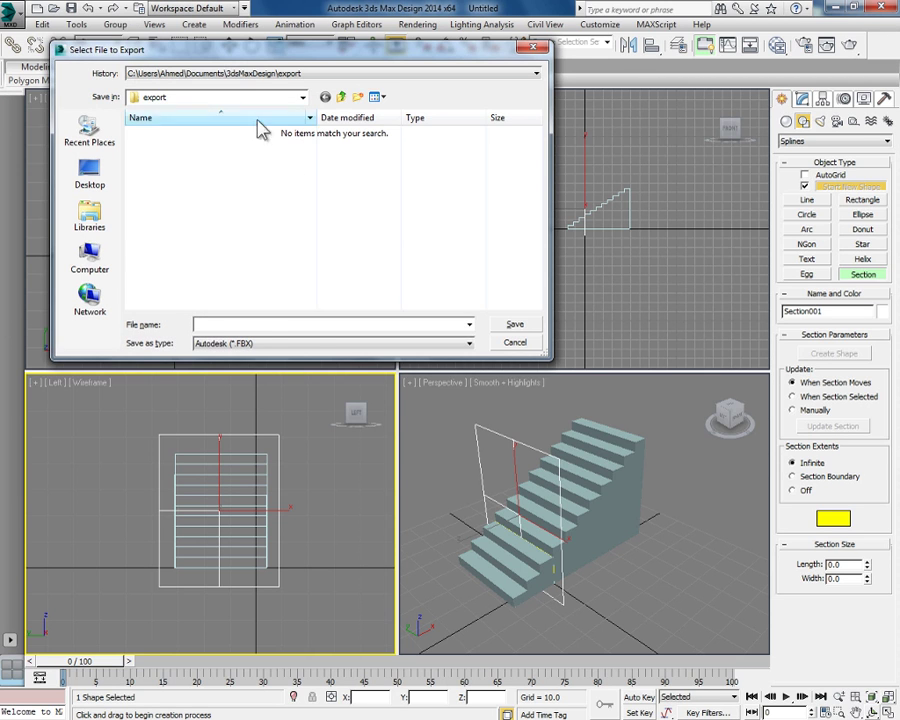
left_click(322, 345)
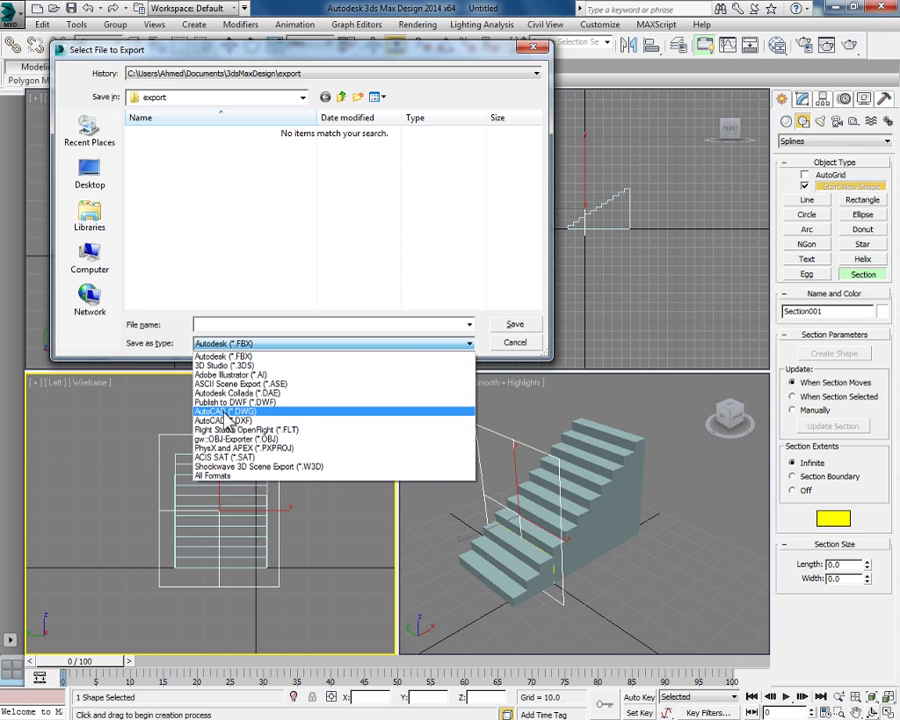
left_click(257, 411)
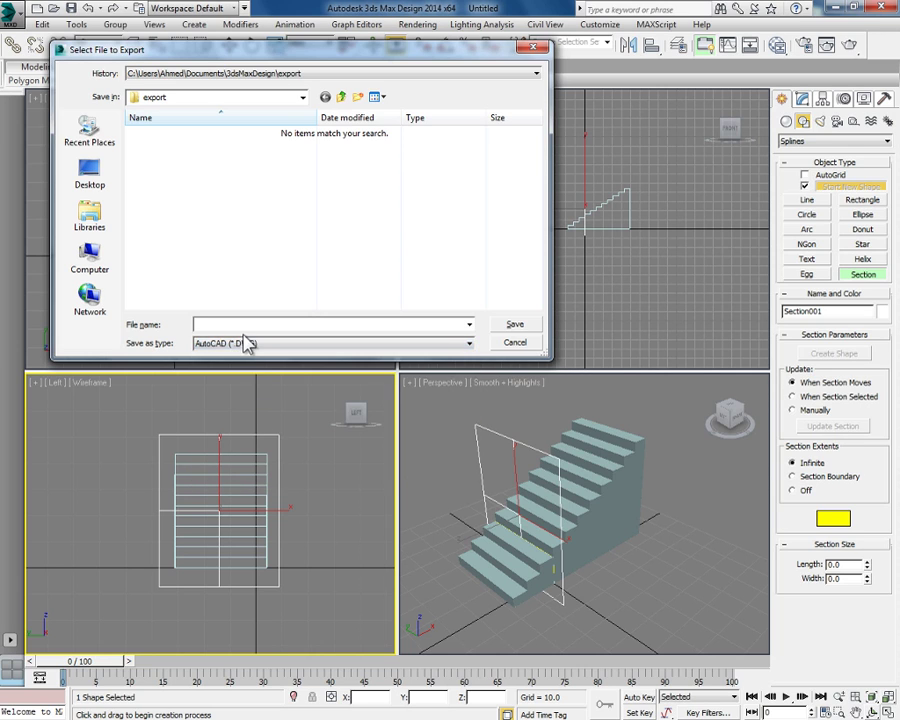
left_click(240, 325)
type("aaa")
left_click(90, 180)
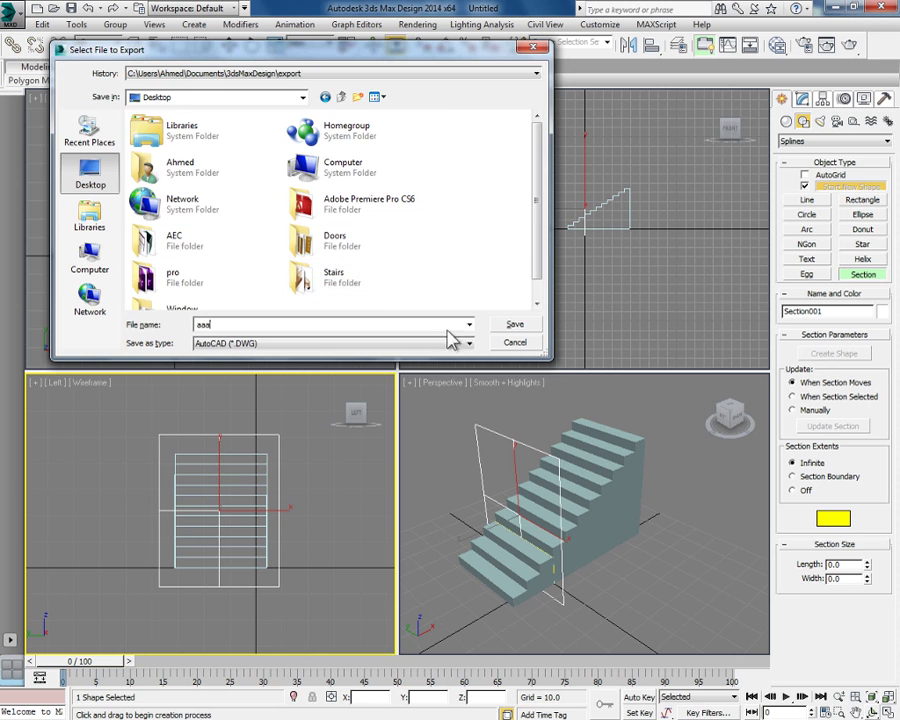
left_click(512, 325)
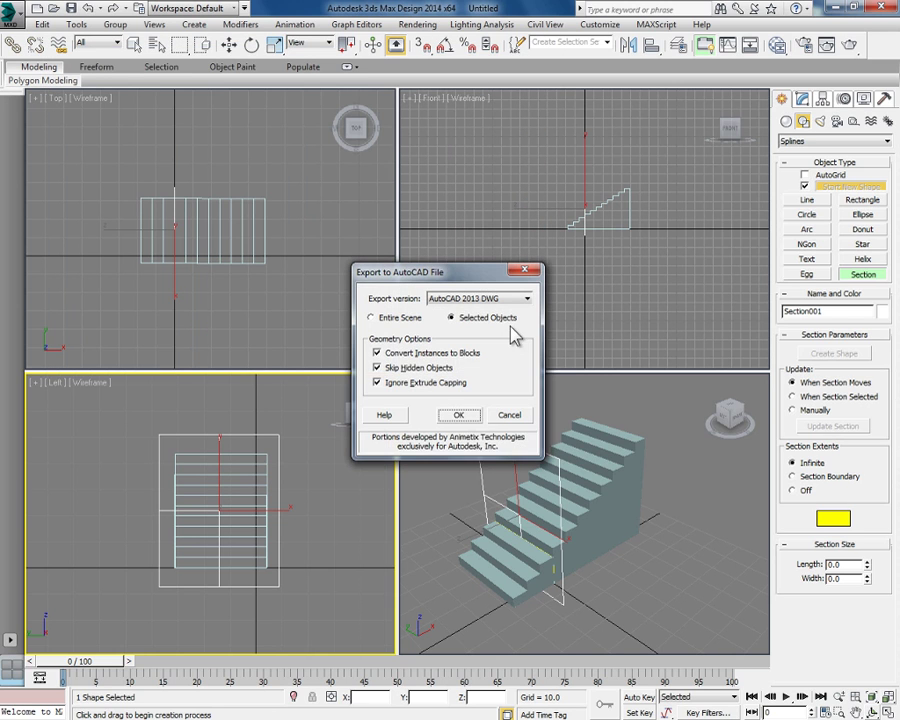
left_click(459, 415)
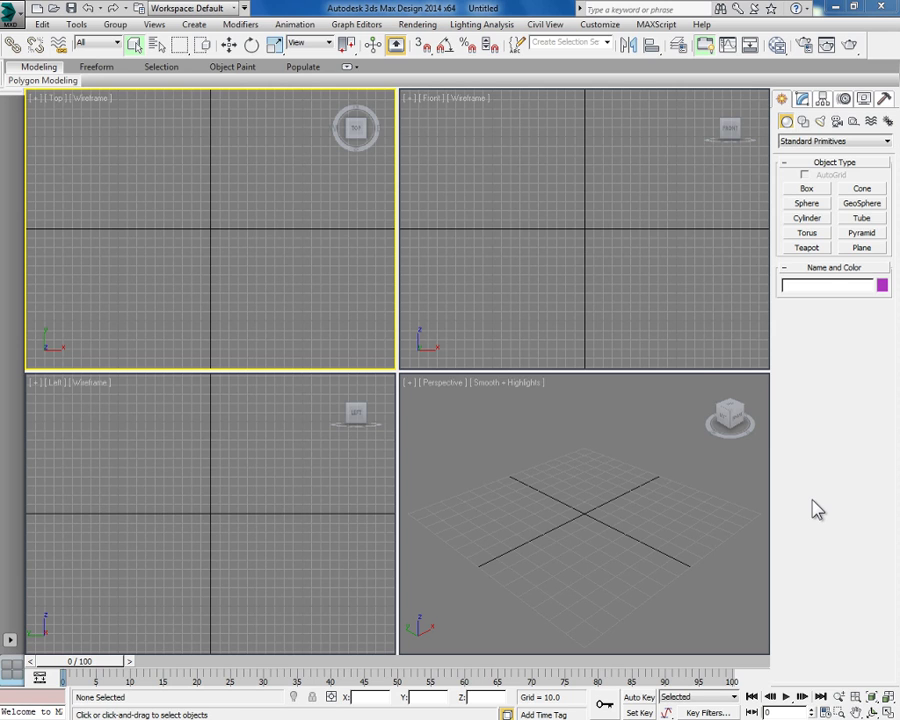
- Draw a closed floor-plan outline with ten corners in the Top viewport, using straight line segments
left_click(805, 122)
left_click(806, 203)
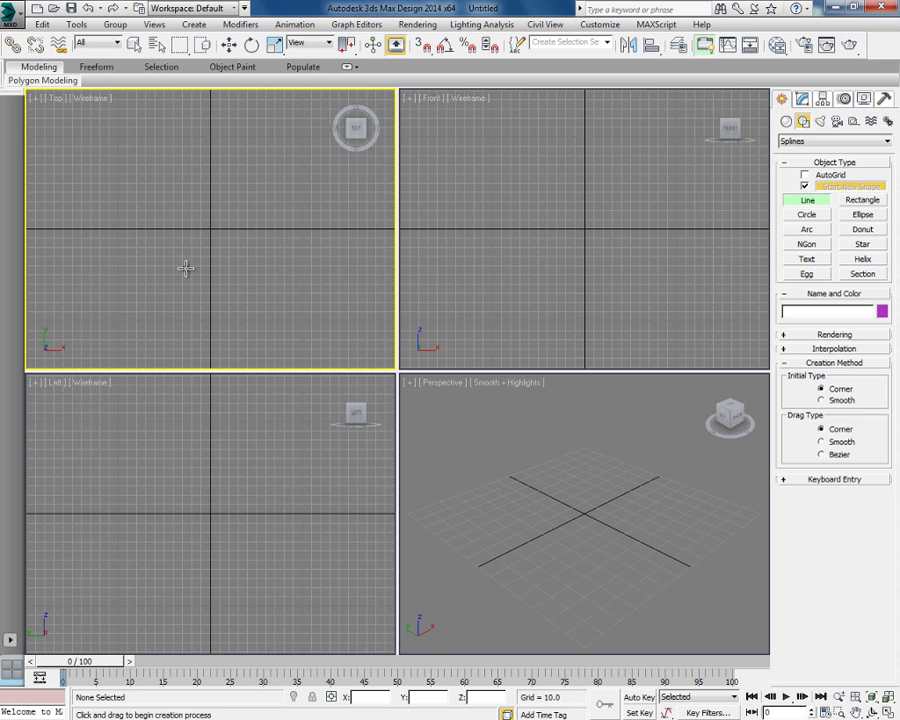
left_click(100, 171)
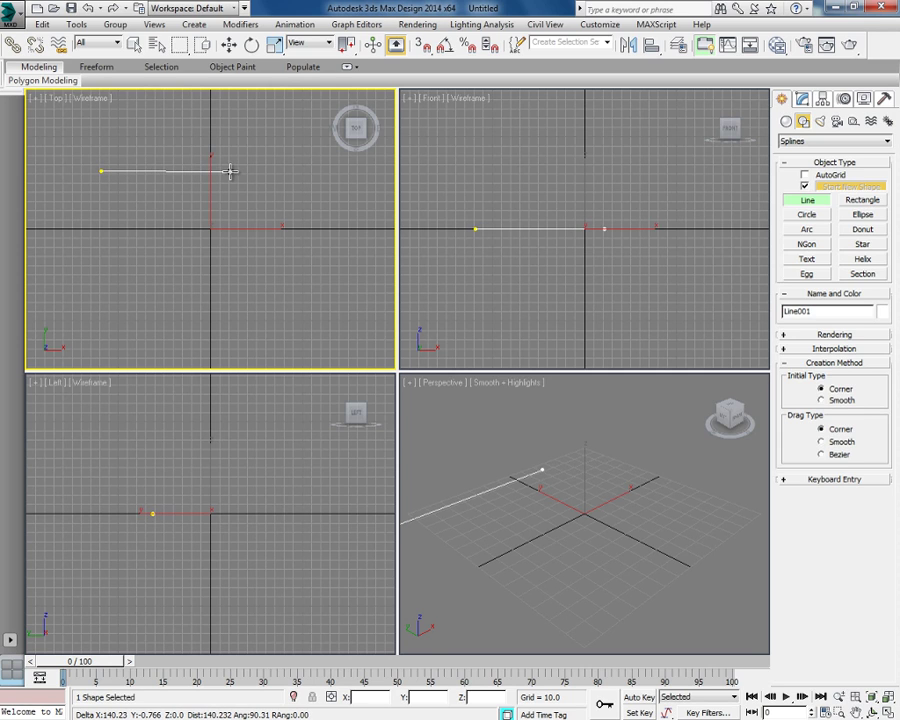
left_click(287, 172)
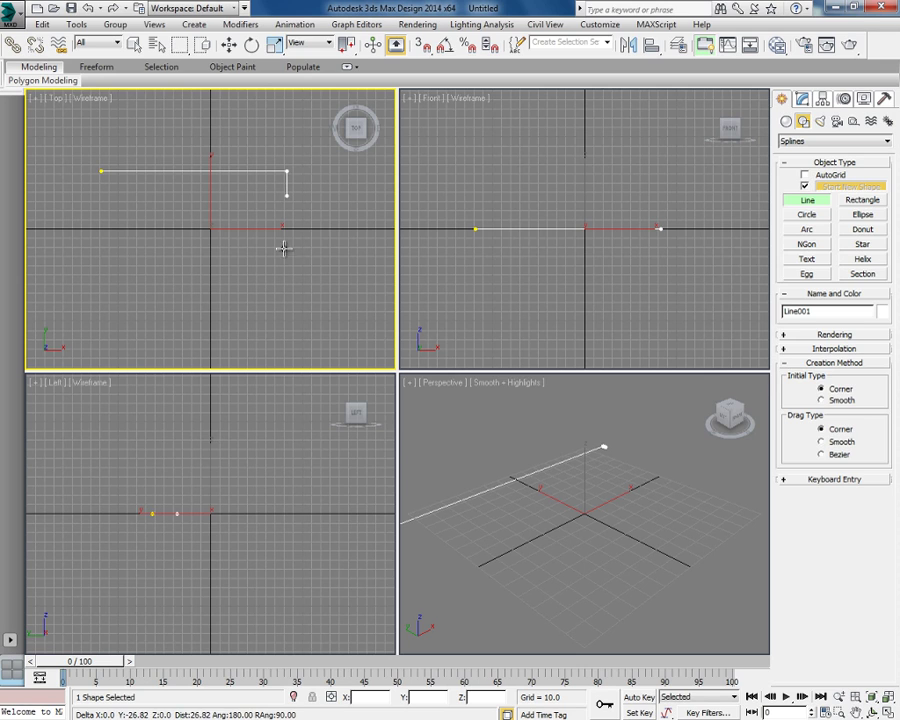
left_click(285, 293)
left_click(220, 293)
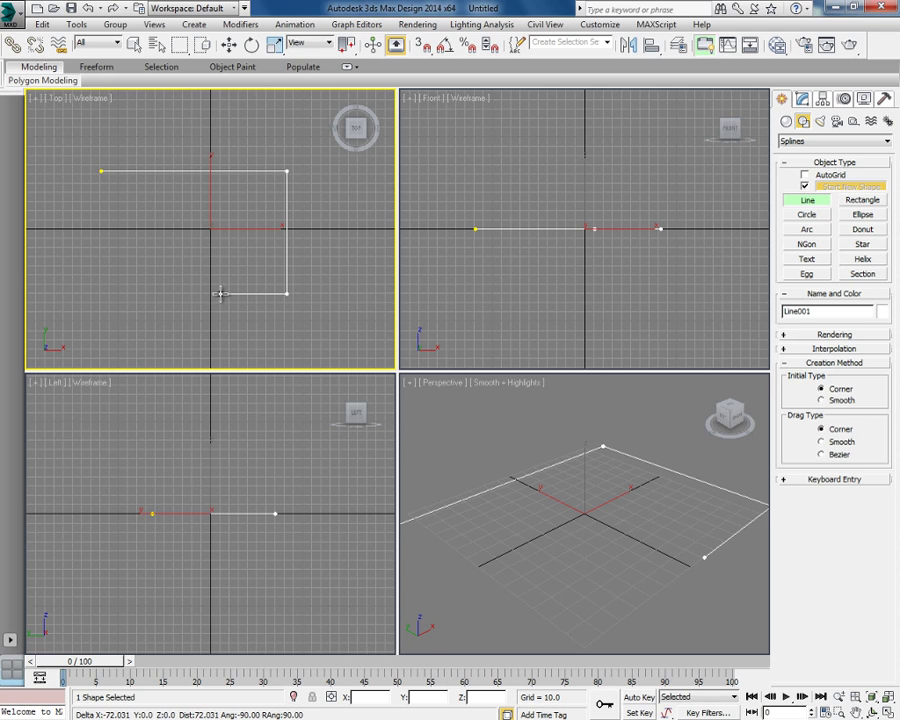
left_click(220, 252)
left_click(155, 252)
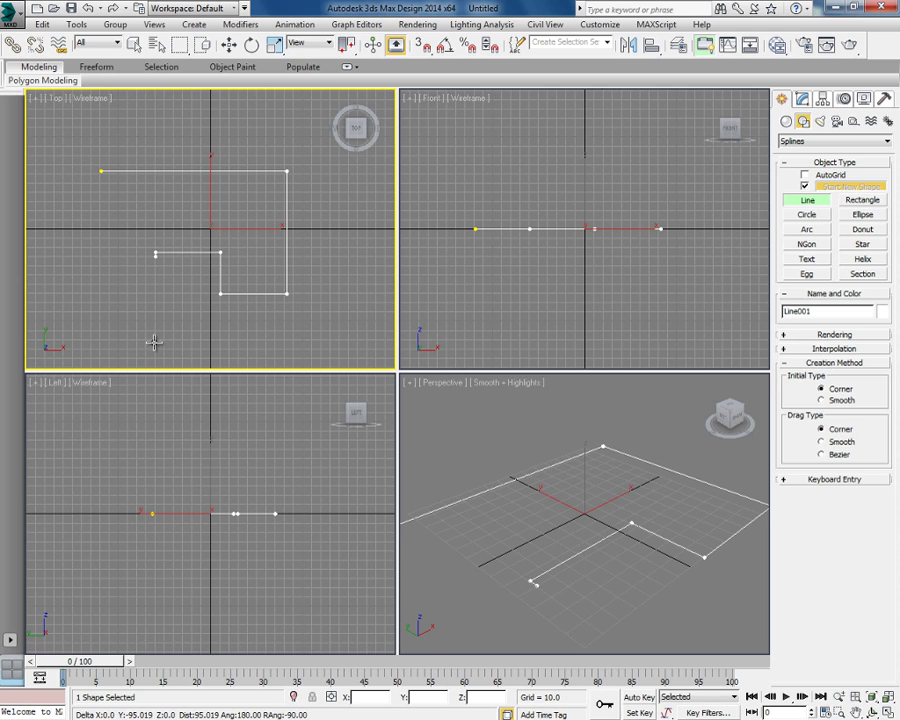
left_click(155, 343)
left_click(75, 343)
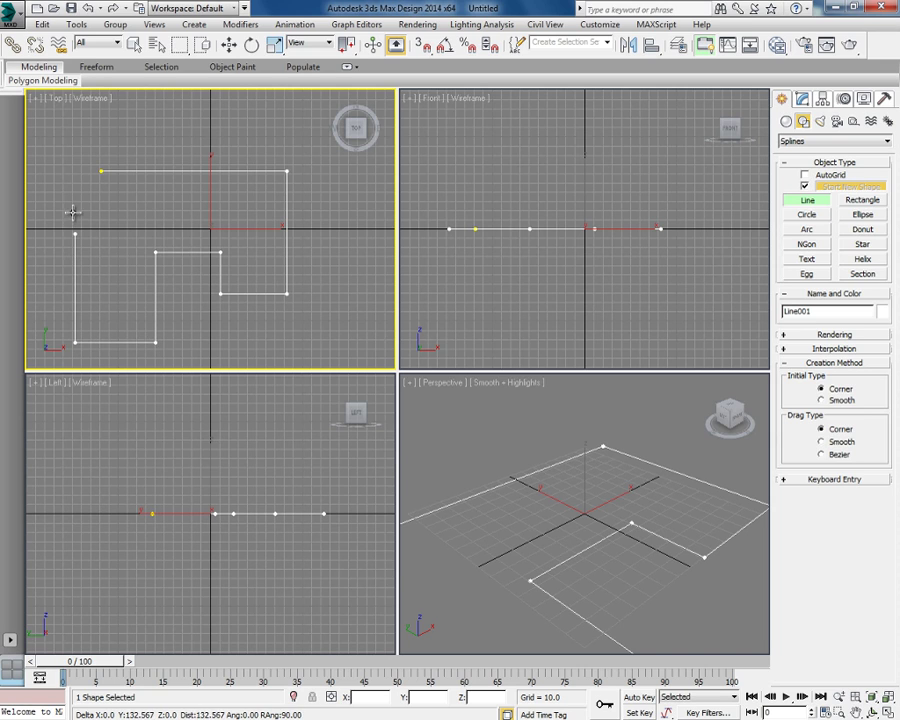
left_click(75, 208)
left_click(101, 208)
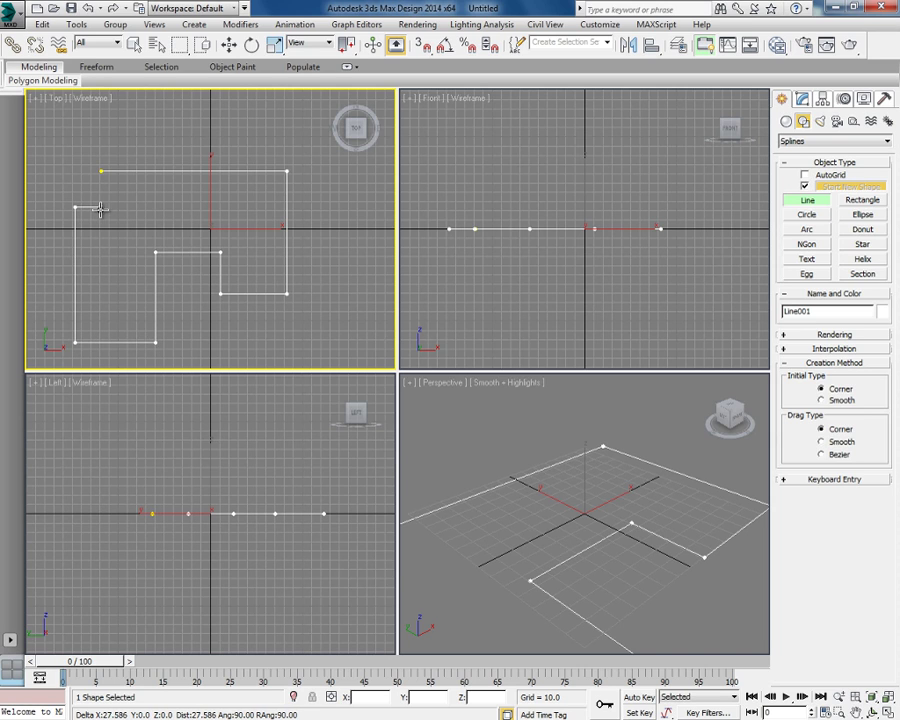
left_click(101, 173)
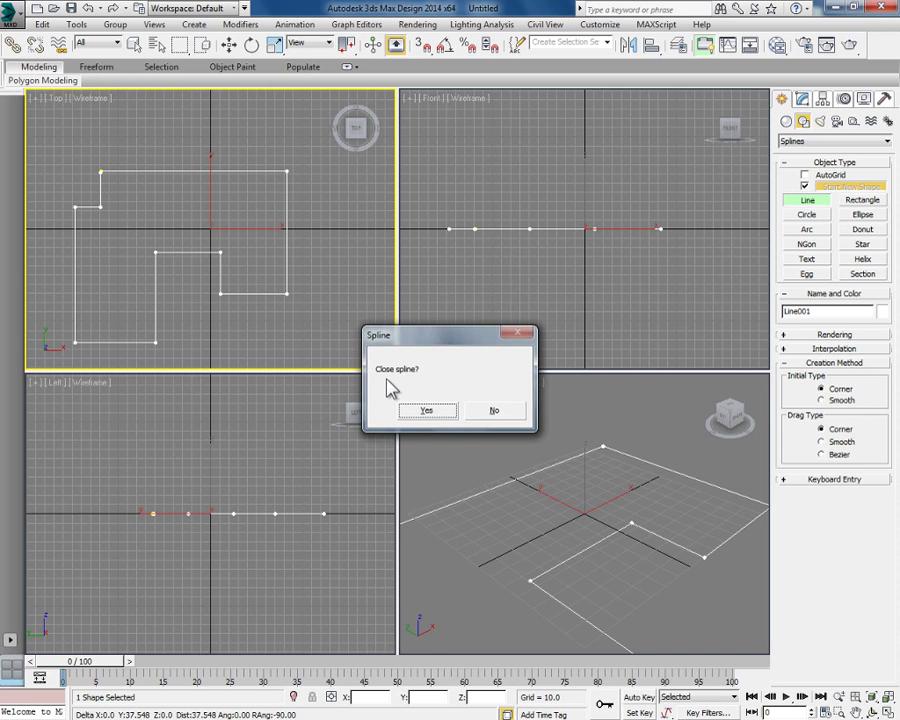
left_click(428, 410)
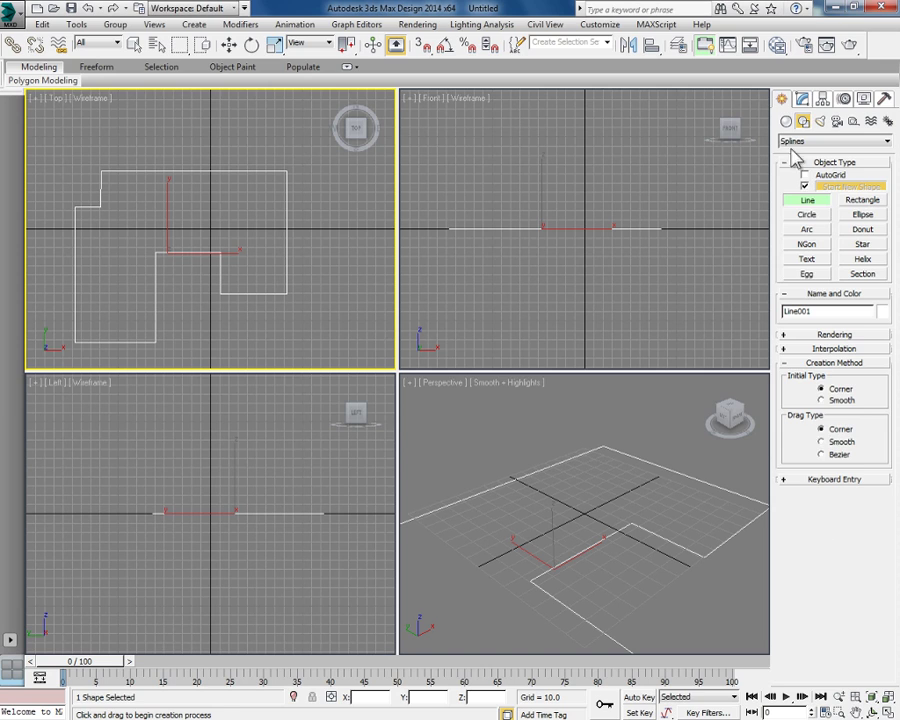
- Set up a new AEC Extended wall with a width of 12.5 and a height of 280, keeping center justification
left_click(786, 121)
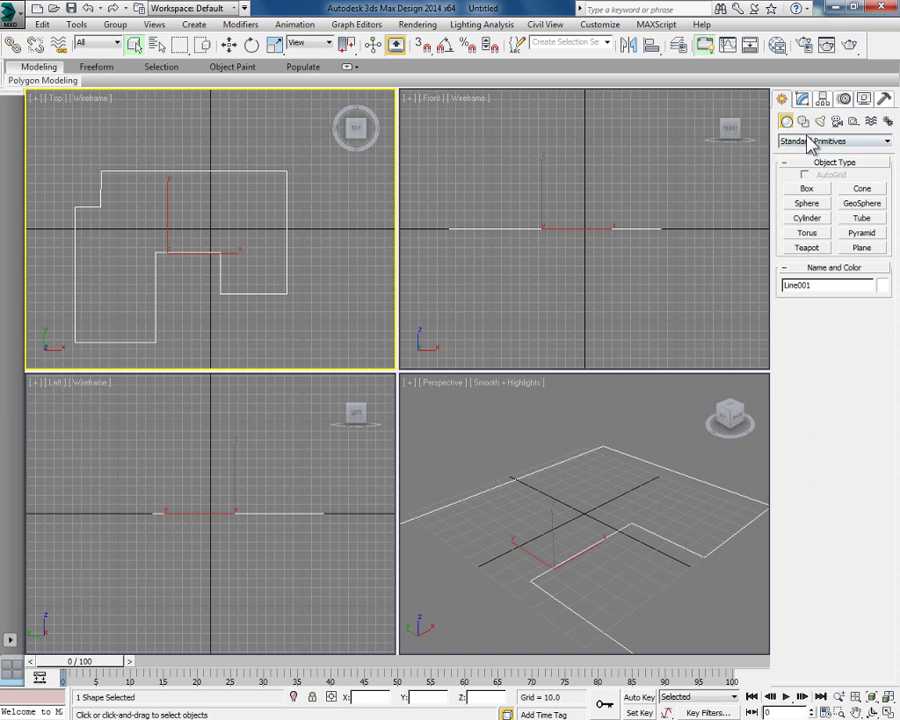
left_click(811, 146)
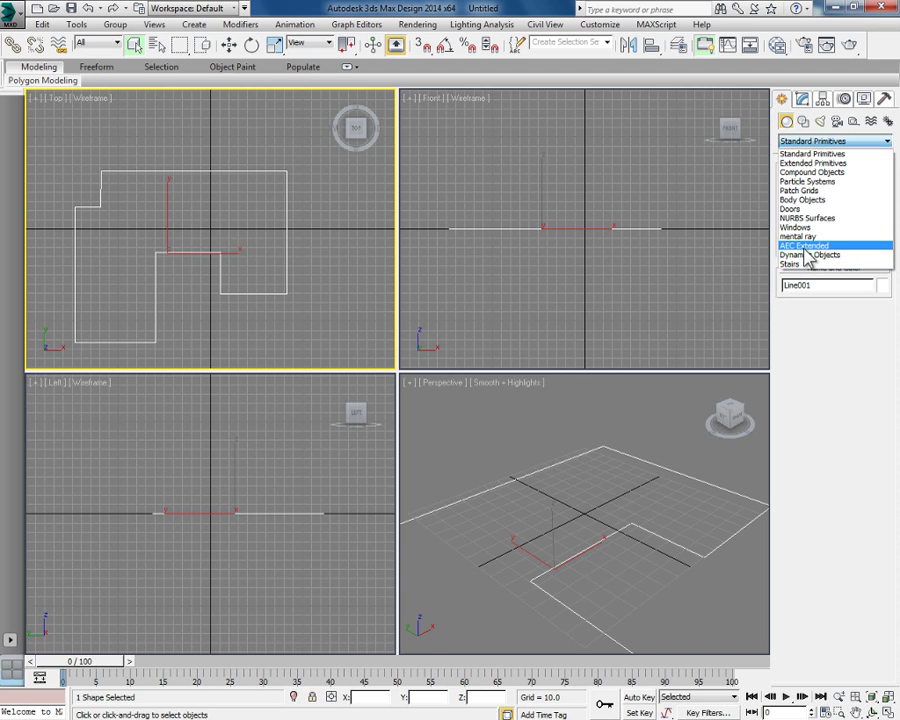
left_click(806, 246)
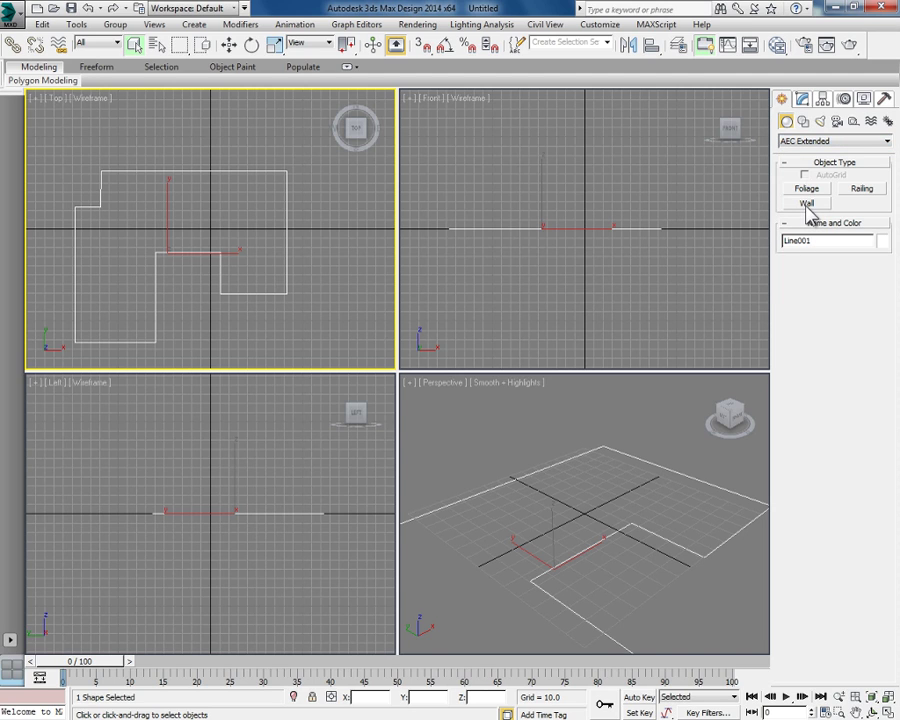
left_click(807, 204)
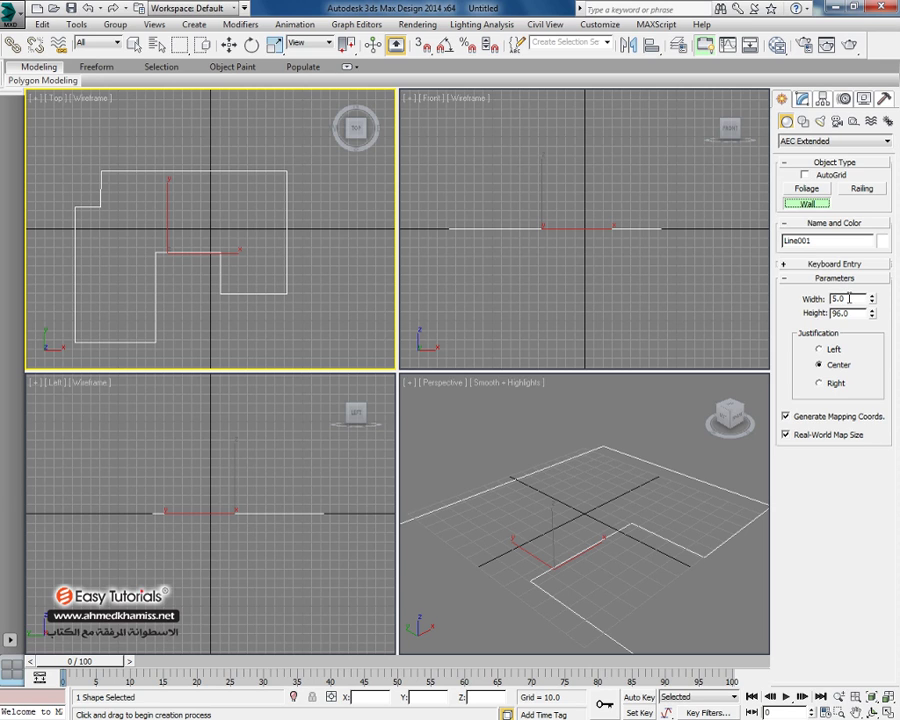
double_click(849, 298)
left_click(838, 313)
double_click(838, 313)
left_click(832, 297)
double_click(840, 298)
type("15")
key("Tab")
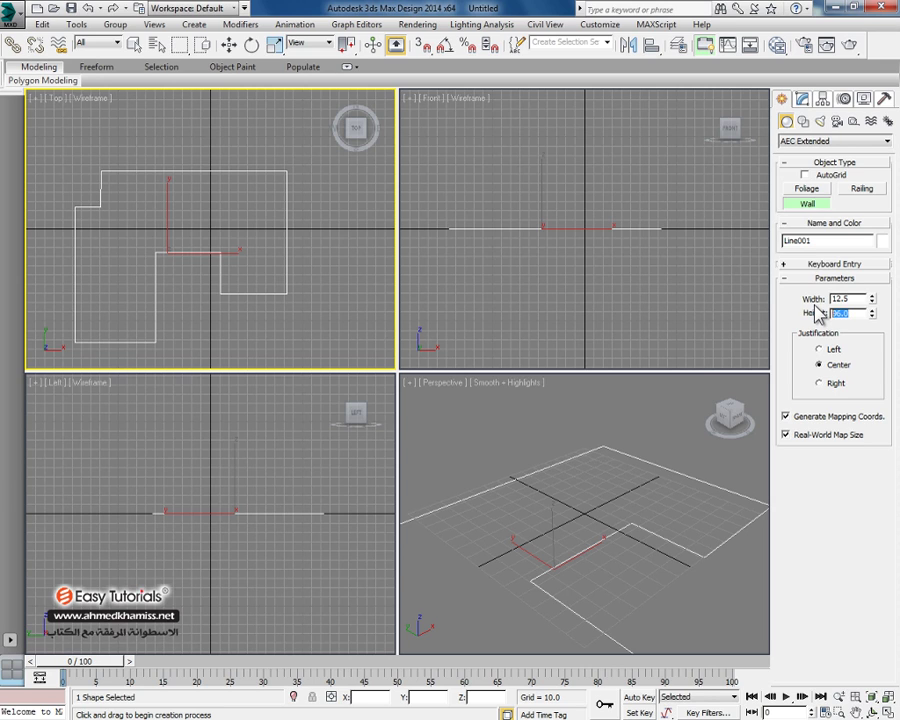
type("280")
- Generate the wall along the closed floor-plan outline by picking that spline in the Top viewport
left_click(838, 266)
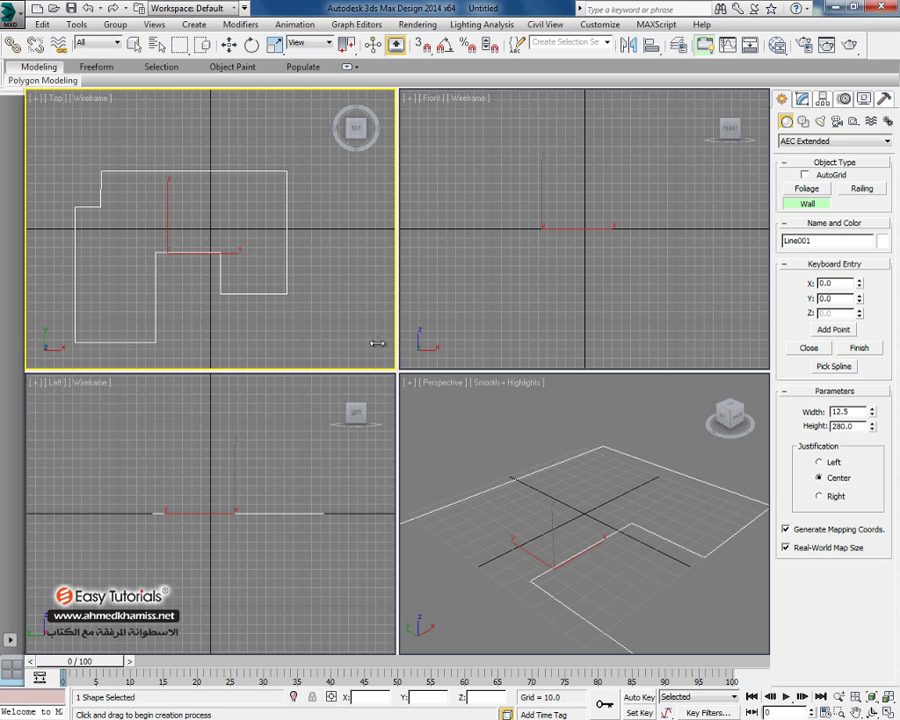
left_click(834, 367)
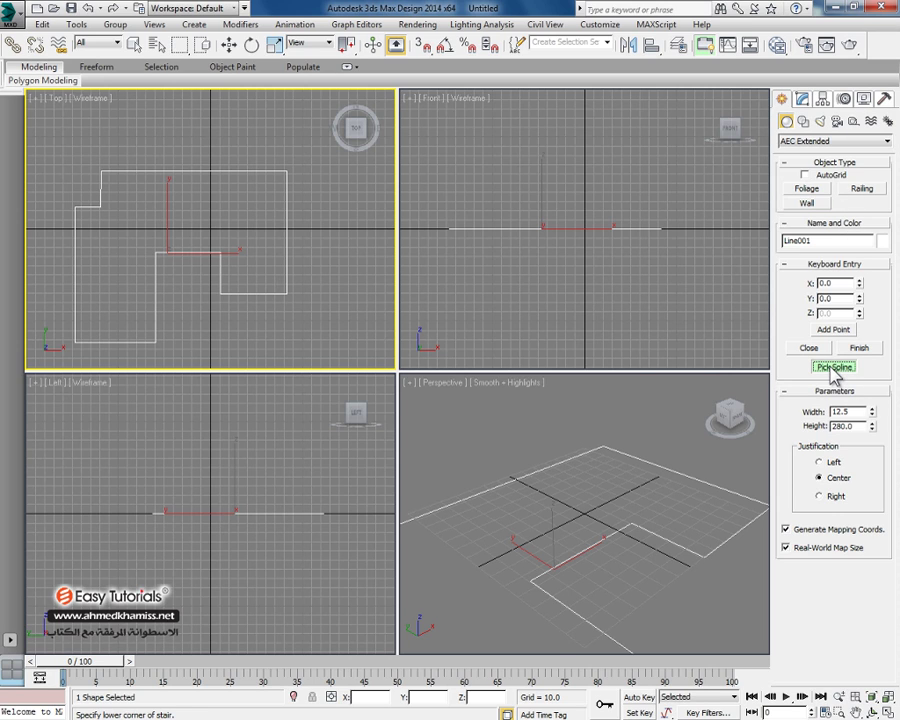
left_click(286, 259)
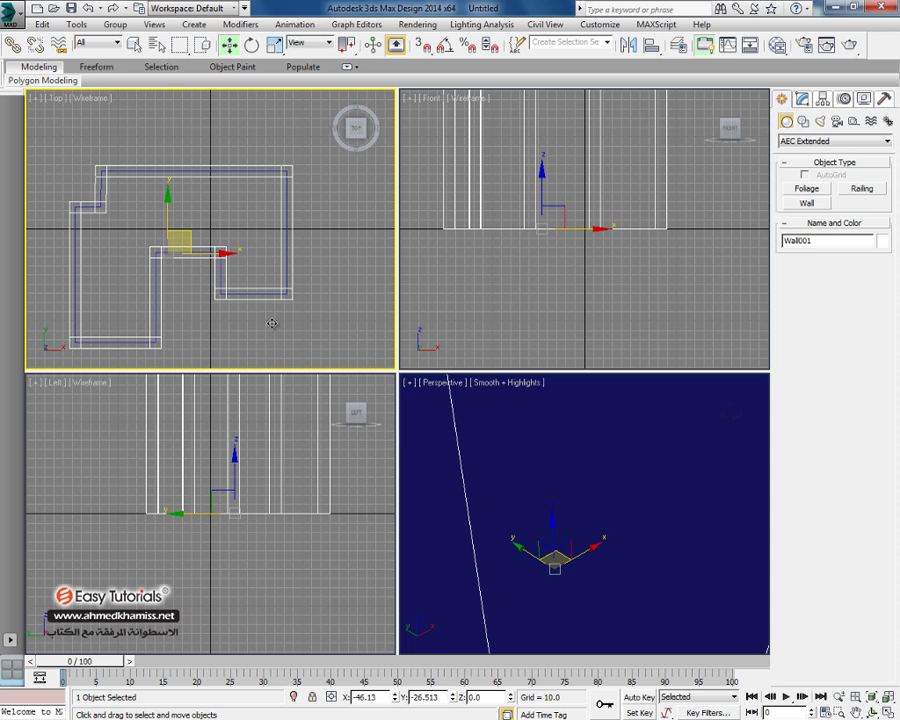
- Examine the generated walls in the Perspective viewport from above and from the sides
scroll(523, 424, "down", 4)
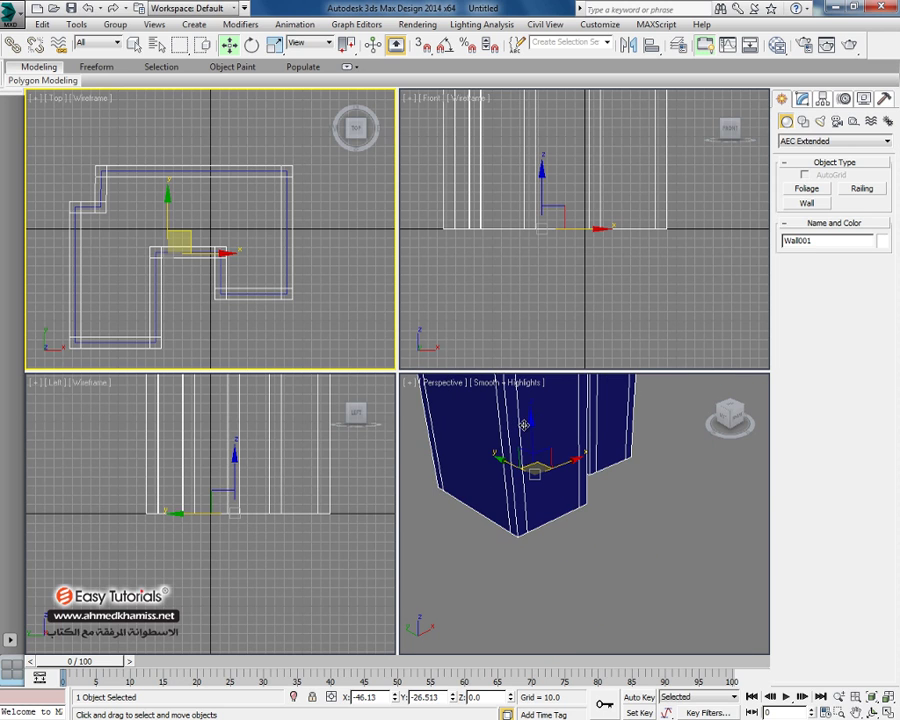
scroll(556, 548, "down", 2)
scroll(560, 396, "up", 2)
scroll(565, 413, "down", 3)
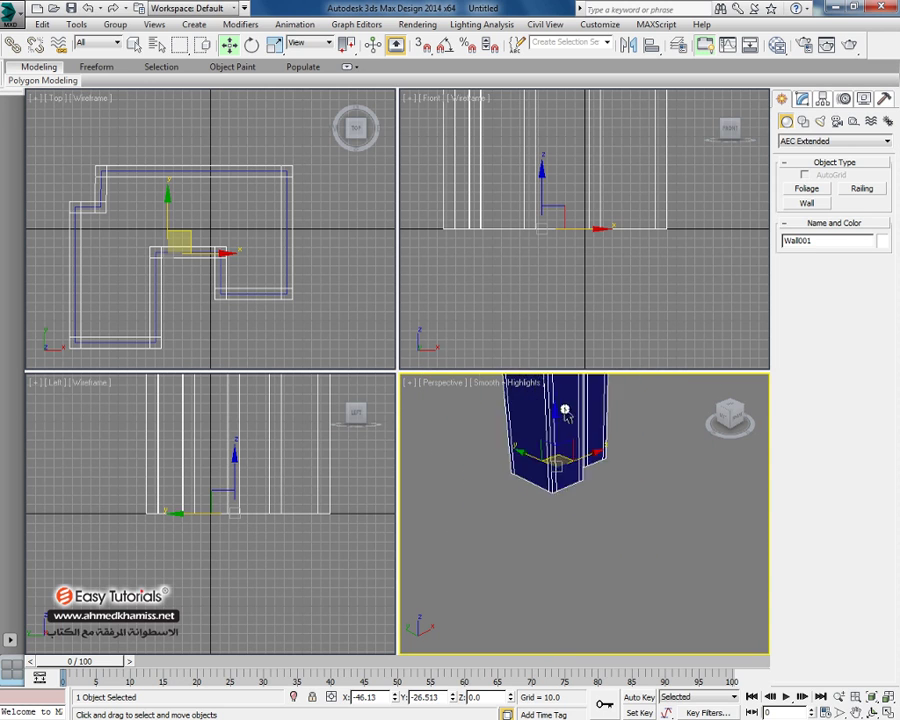
scroll(565, 413, "down", 3)
scroll(565, 413, "up", 3)
middle_click_drag(565, 413, 620, 560)
scroll(549, 516, "up", 4)
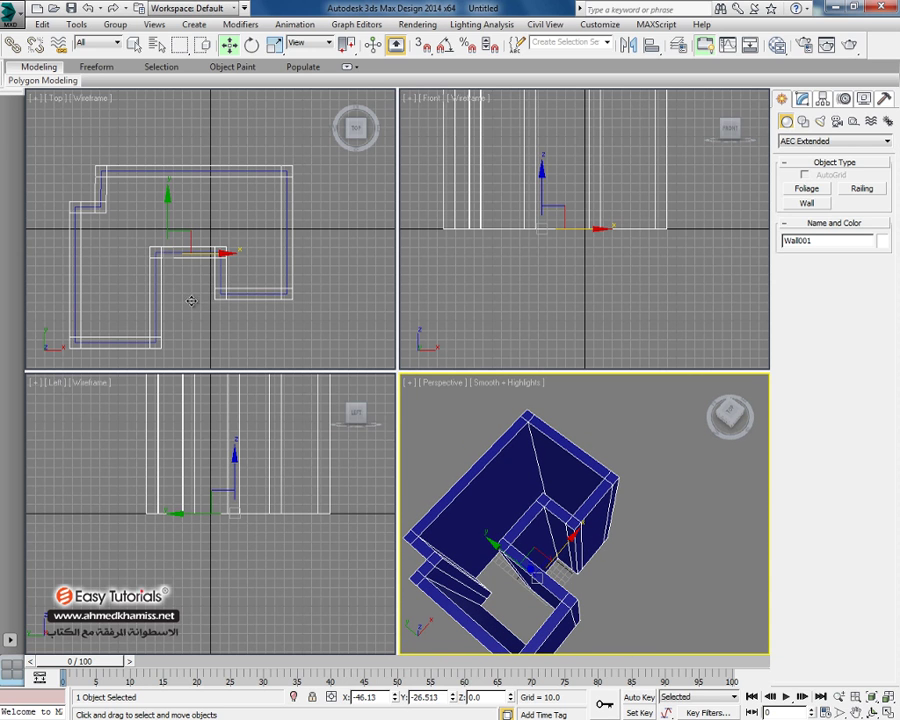
middle_click_drag(615, 542, 600, 435, "alt")
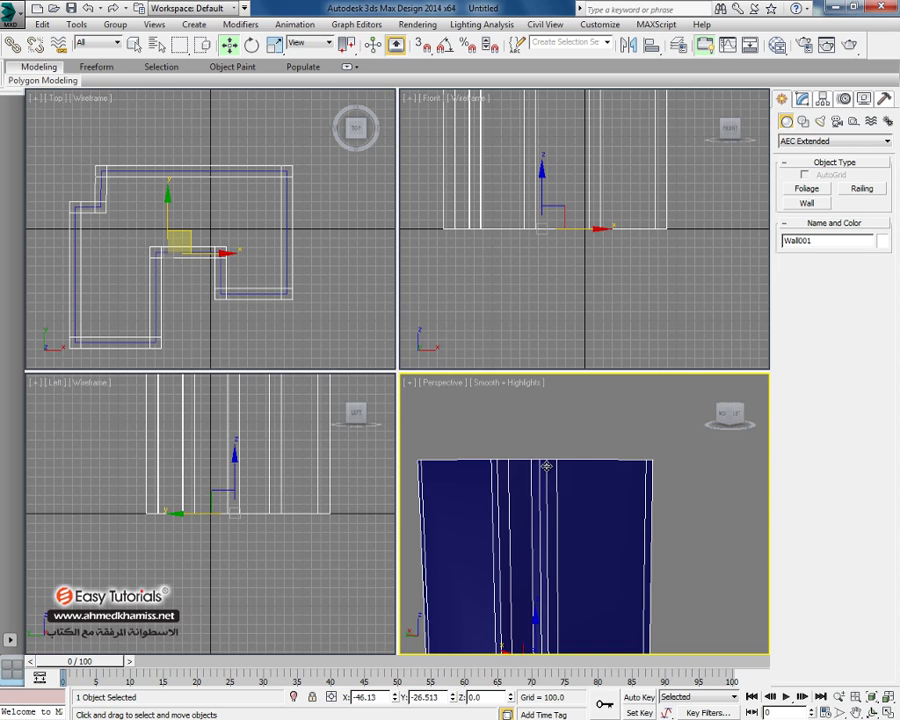
middle_click_drag(547, 466, 516, 558, "alt")
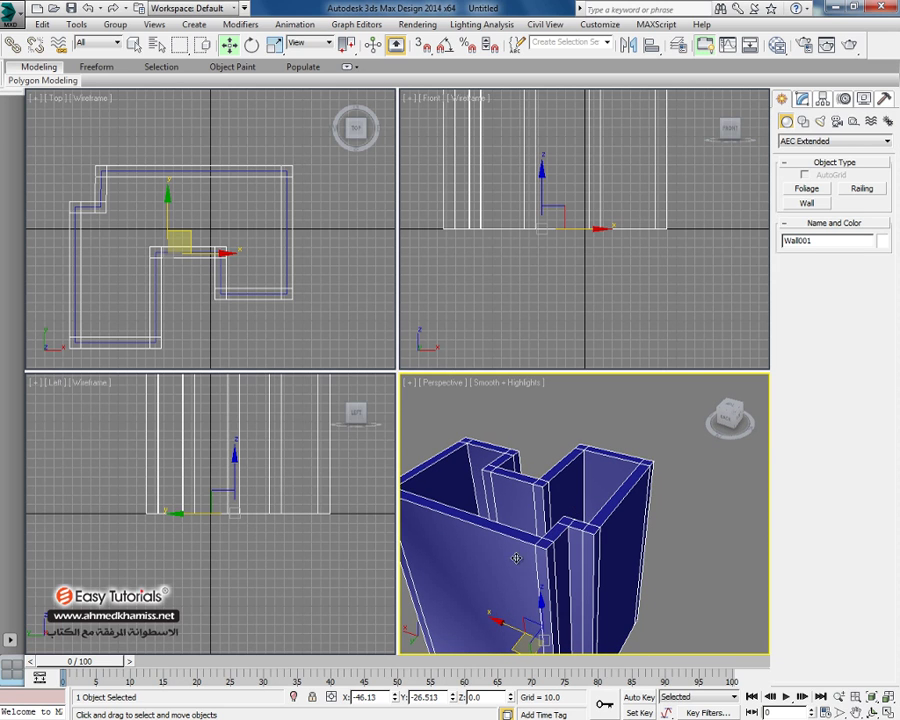